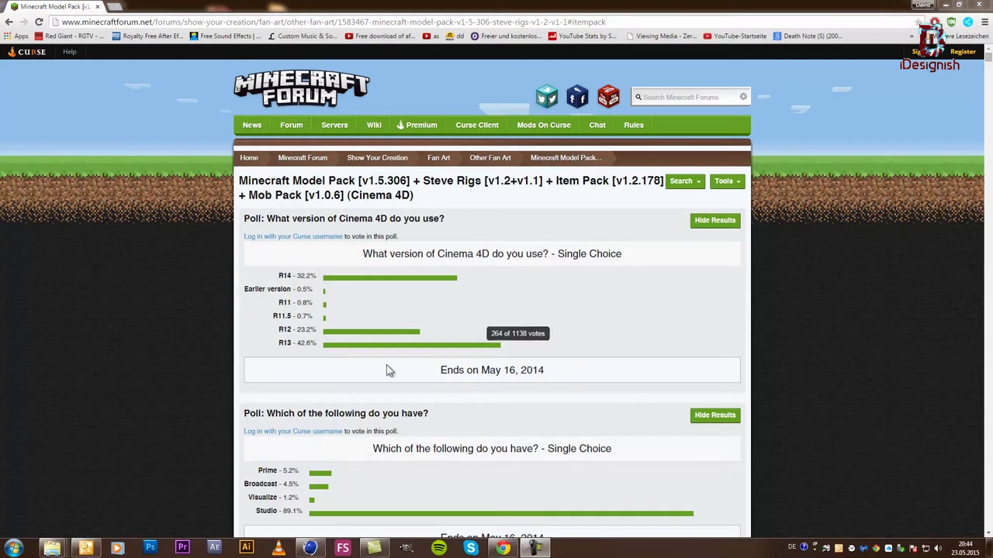
Jump to the free Steve Rig section of the Minecraft Forum thread.
{"action": "scroll", "coordinate": [208, 339], "scroll_direction": "down", "scroll_amount": 3}
{"action": "scroll", "coordinate": [366, 322], "scroll_direction": "down", "scroll_amount": 2}
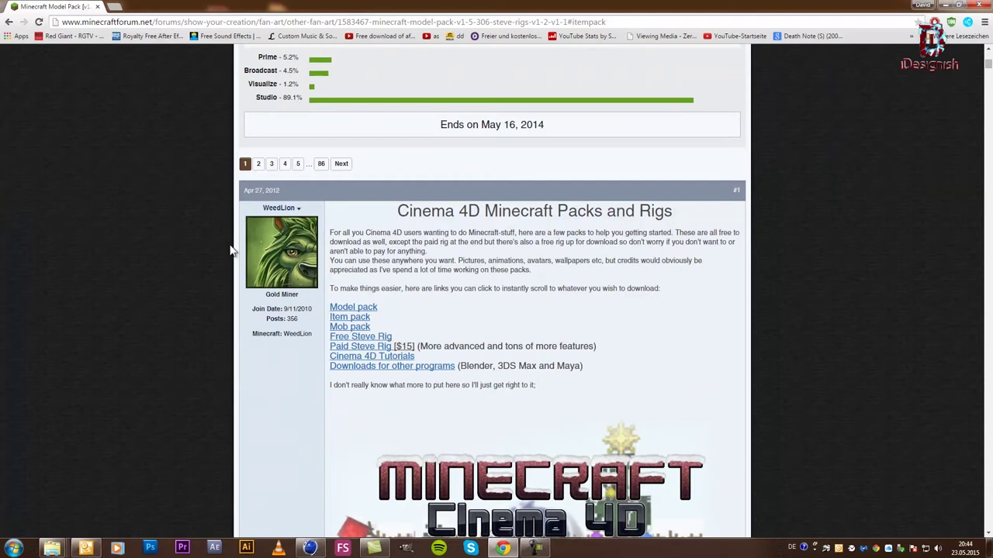
{"action": "left_click", "coordinate": [372, 335]}
{"action": "scroll", "coordinate": [243, 294], "scroll_direction": "up", "scroll_amount": 5}
{"action": "scroll", "coordinate": [244, 294], "scroll_direction": "up", "scroll_amount": 5}
{"action": "scroll", "coordinate": [370, 261], "scroll_direction": "up", "scroll_amount": 5}
{"action": "scroll", "coordinate": [372, 268], "scroll_direction": "up", "scroll_amount": 5}
{"action": "scroll", "coordinate": [833, 287], "scroll_direction": "up", "scroll_amount": 3}
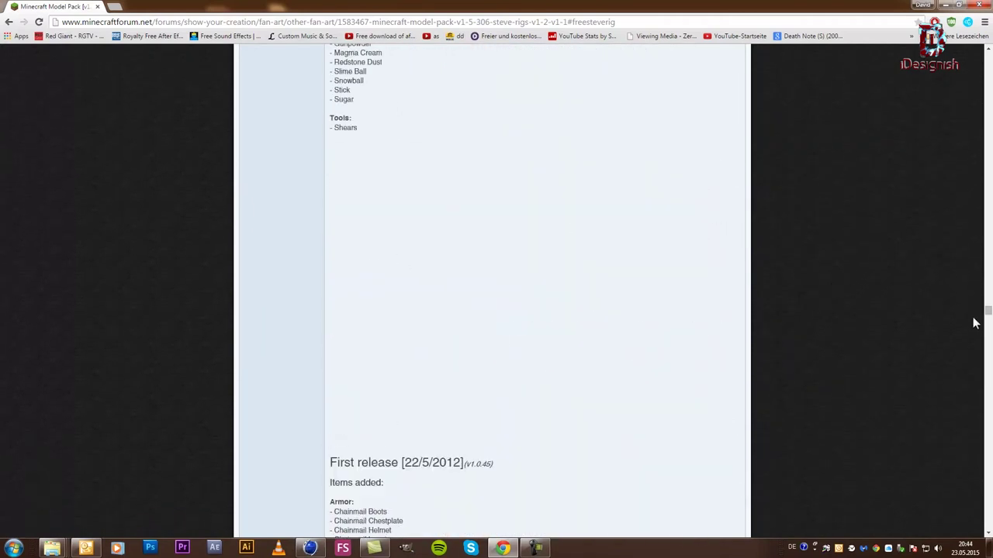
{"action": "left_click_drag", "start_coordinate": [986, 314], "coordinate": [979, 56]}
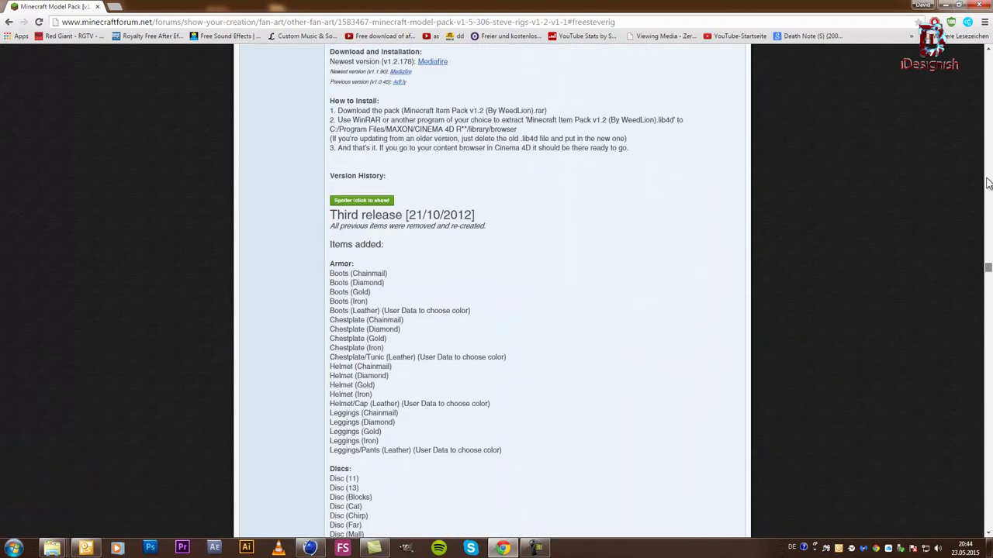
{"action": "scroll", "coordinate": [166, 303], "scroll_direction": "down", "scroll_amount": 3}
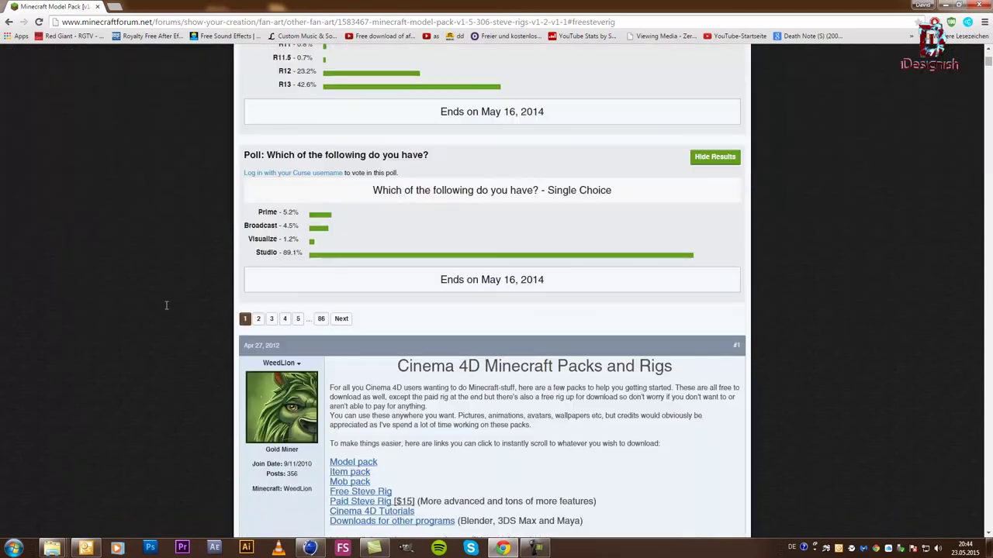
{"action": "scroll", "coordinate": [287, 285], "scroll_direction": "down", "scroll_amount": 2}
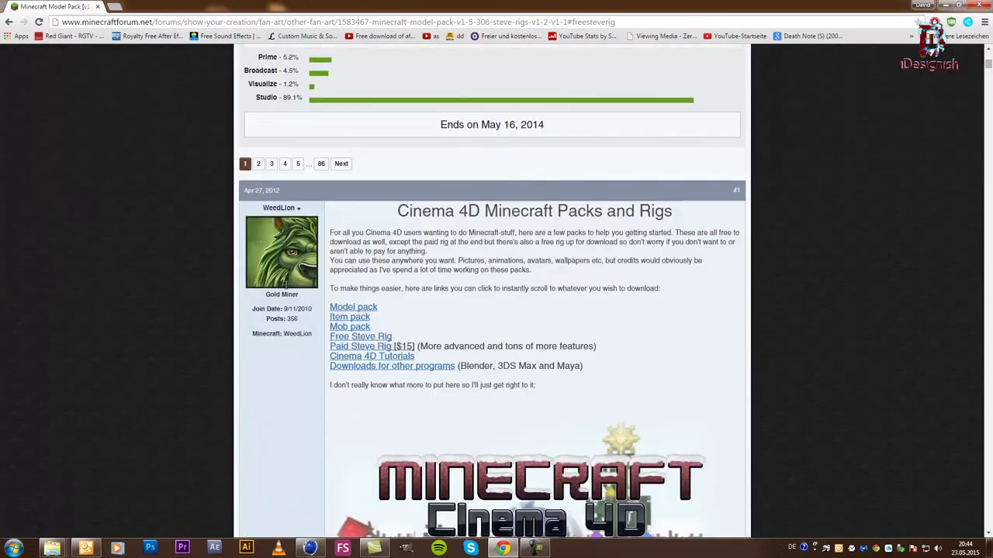
Scroll to Steve Rig's Download and Installation and open its MediaFire download page.
{"action": "left_click", "coordinate": [379, 337]}
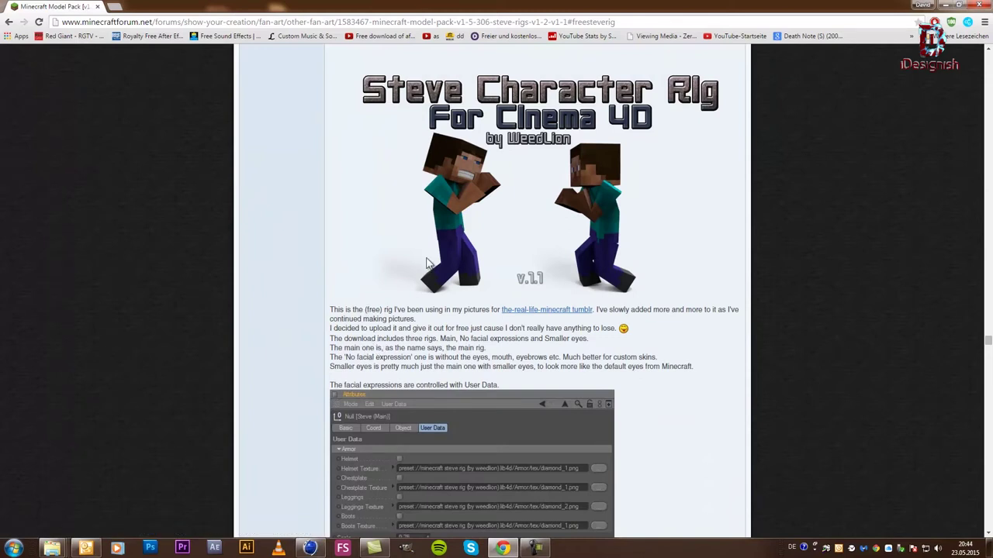
{"action": "scroll", "coordinate": [429, 275], "scroll_direction": "down", "scroll_amount": 3}
{"action": "scroll", "coordinate": [429, 276], "scroll_direction": "down", "scroll_amount": 1}
{"action": "scroll", "coordinate": [429, 279], "scroll_direction": "down", "scroll_amount": 2}
{"action": "scroll", "coordinate": [429, 279], "scroll_direction": "down", "scroll_amount": 3}
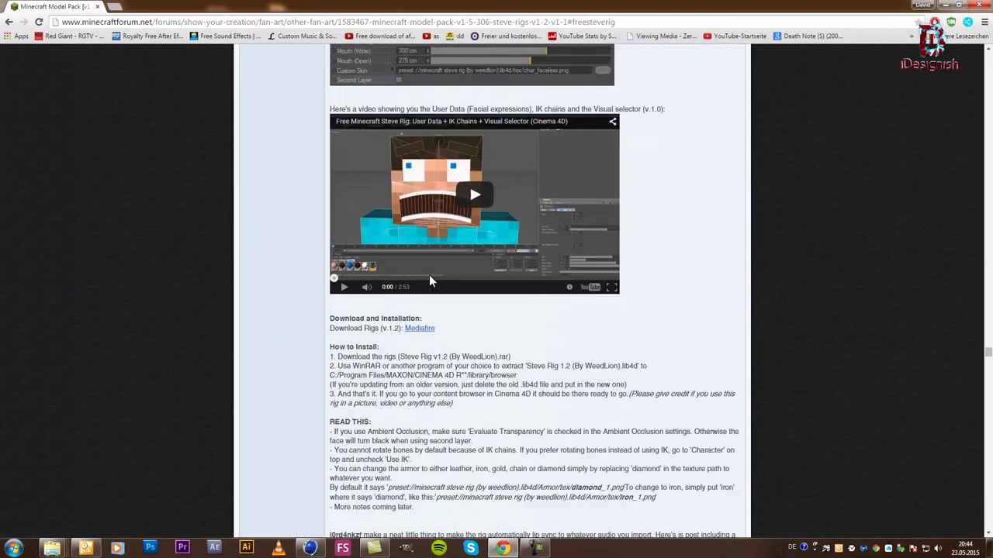
{"action": "scroll", "coordinate": [429, 279], "scroll_direction": "down", "scroll_amount": 2}
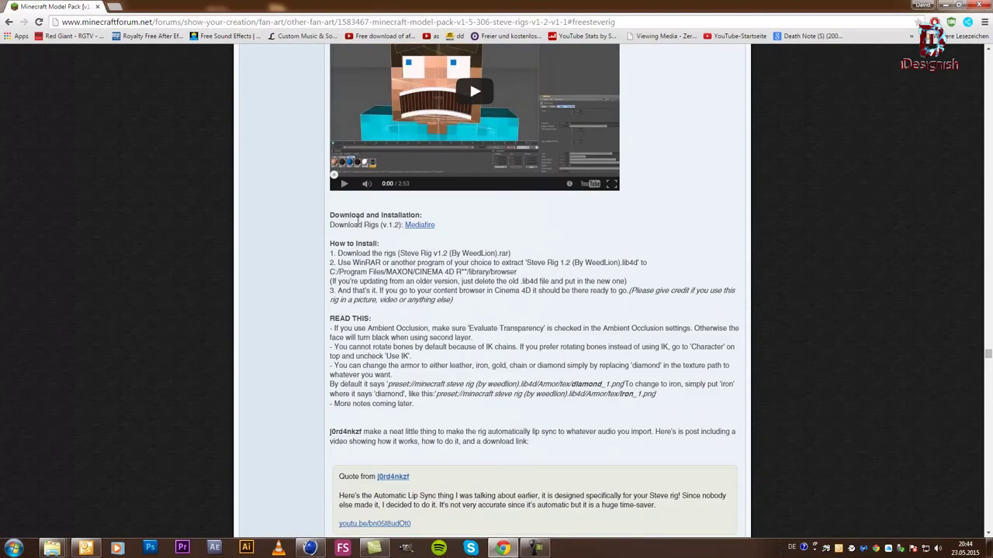
{"action": "left_click_drag", "start_coordinate": [369, 212], "coordinate": [413, 217]}
{"action": "left_click", "coordinate": [418, 225]}
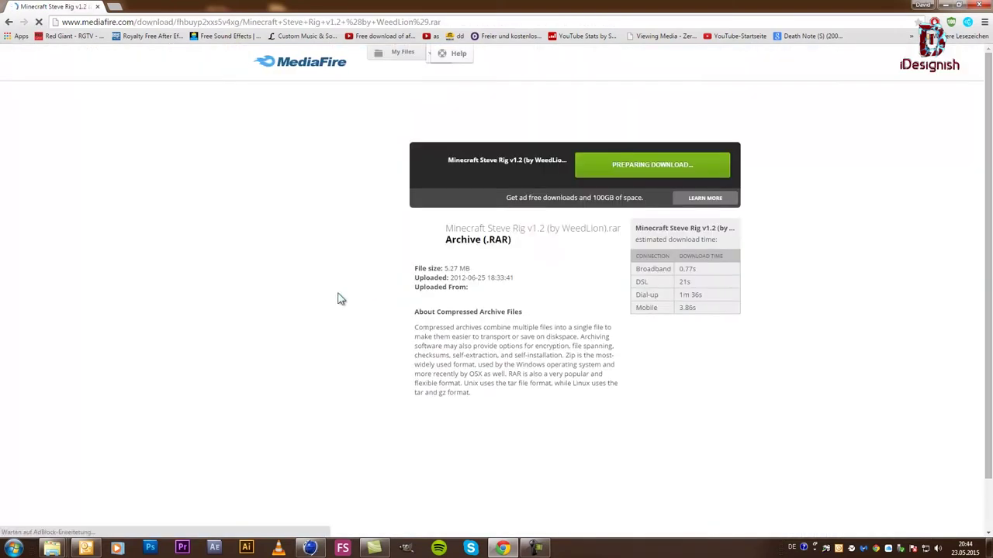
Start the Steve Rig archive download, then return to the forum thread.
{"action": "left_click", "coordinate": [651, 166]}
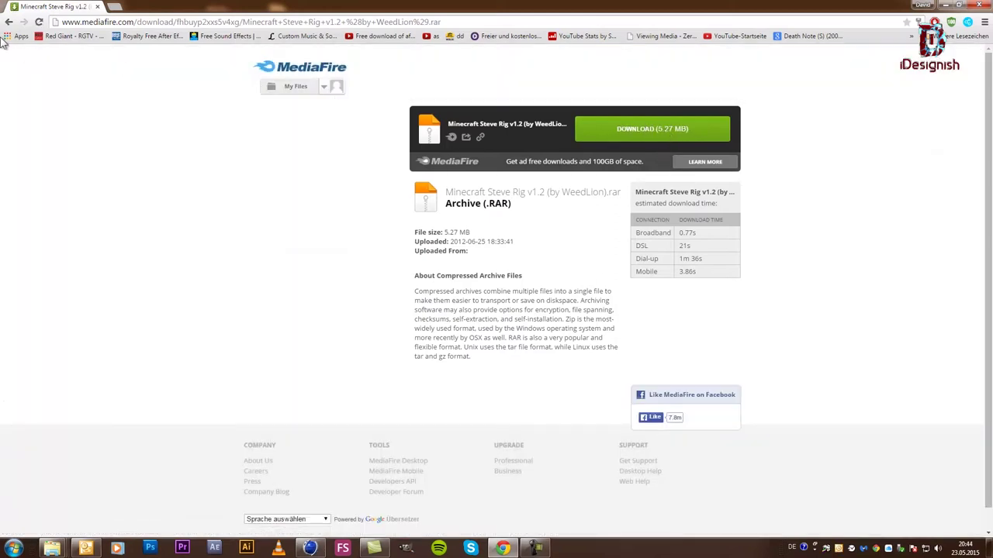
{"action": "left_click", "coordinate": [7, 22]}
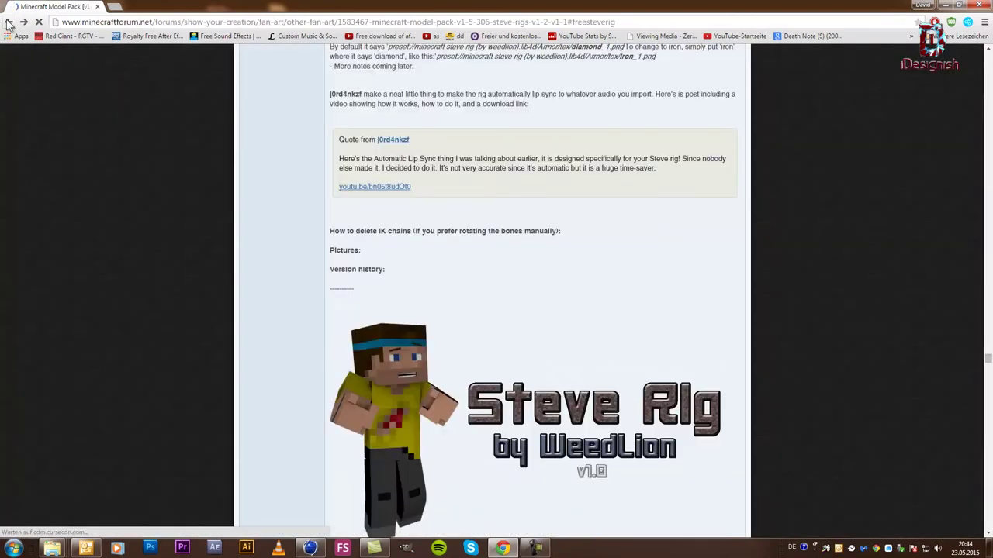
{"action": "scroll", "coordinate": [510, 421], "scroll_direction": "up", "scroll_amount": 10}
{"action": "scroll", "coordinate": [510, 421], "scroll_direction": "up", "scroll_amount": 5}
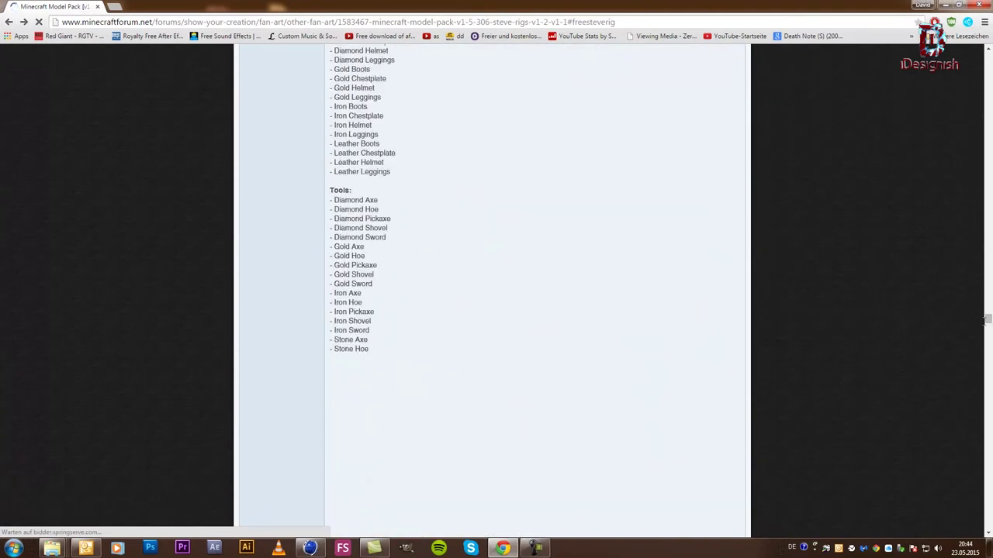
{"action": "left_click_drag", "start_coordinate": [988, 240], "coordinate": [983, 62]}
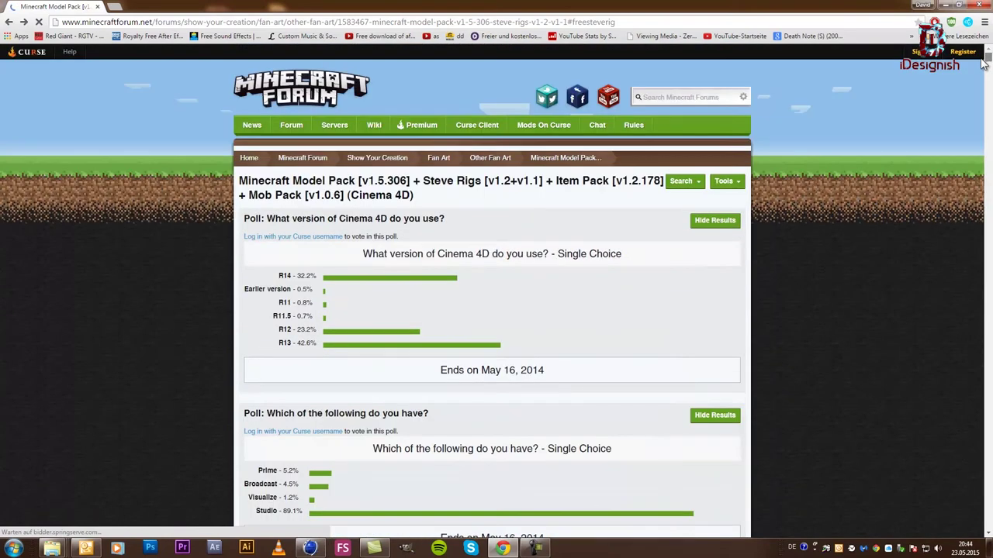
Scroll to the Model Pack's download section to reach the v1.5.306 MediaFire page.
{"action": "scroll", "coordinate": [983, 64], "scroll_direction": "down", "scroll_amount": 1}
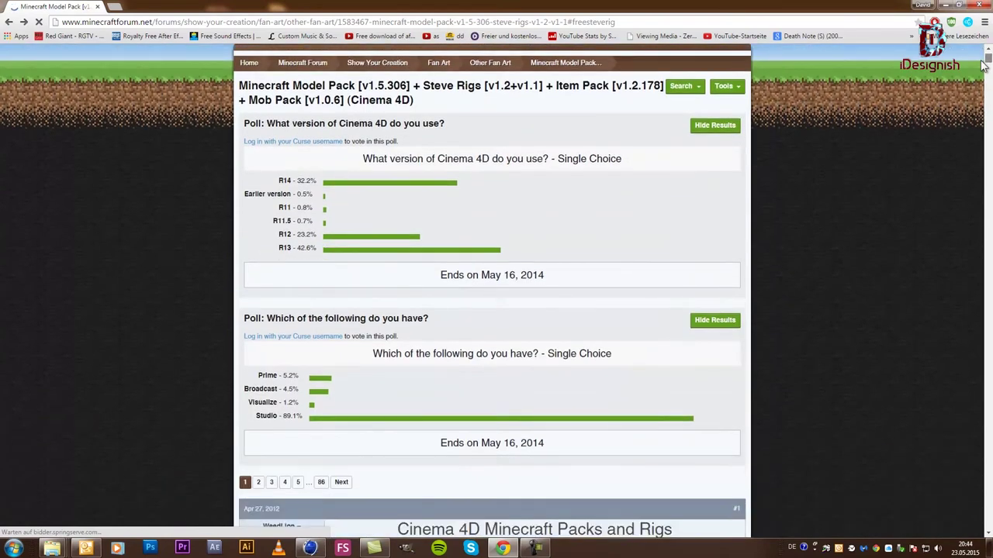
{"action": "scroll", "coordinate": [133, 246], "scroll_direction": "down", "scroll_amount": 4}
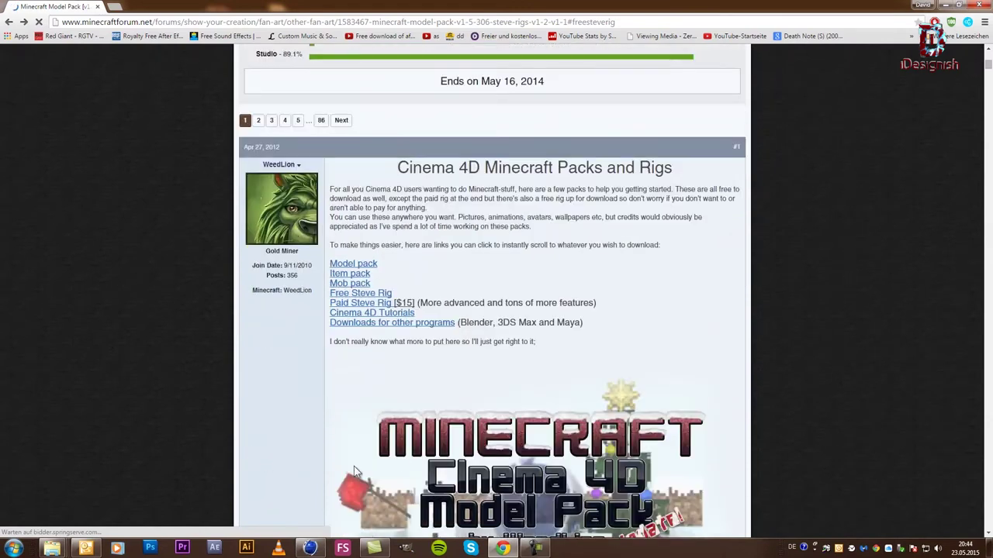
{"action": "scroll", "coordinate": [93, 334], "scroll_direction": "down", "scroll_amount": 2}
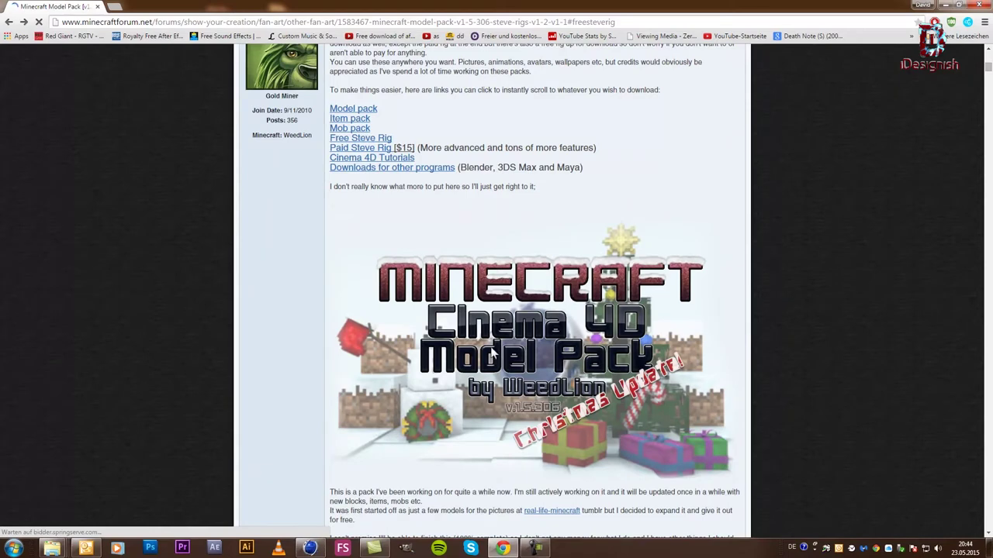
{"action": "scroll", "coordinate": [266, 366], "scroll_direction": "down", "scroll_amount": 3}
{"action": "scroll", "coordinate": [267, 366], "scroll_direction": "down", "scroll_amount": 1}
{"action": "scroll", "coordinate": [304, 307], "scroll_direction": "up", "scroll_amount": 1}
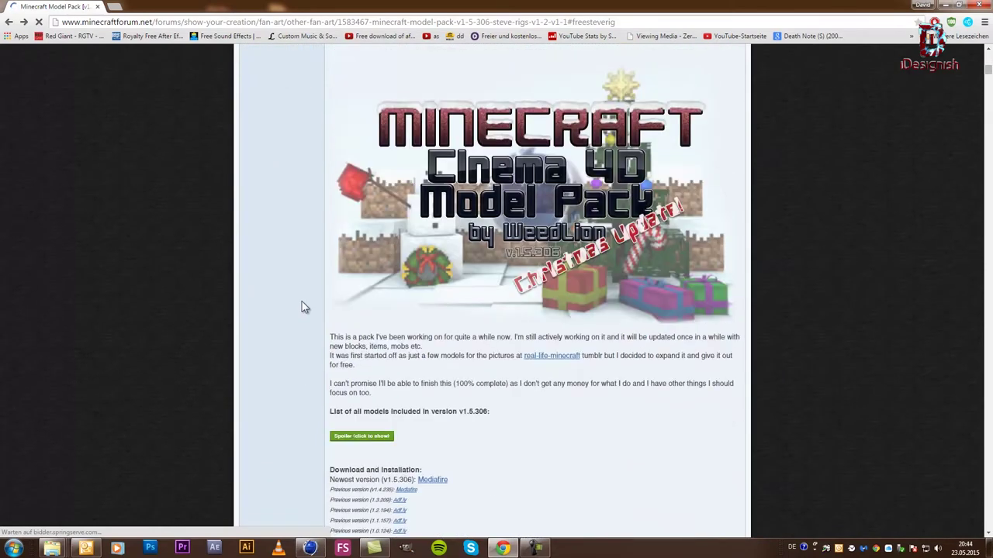
{"action": "scroll", "coordinate": [304, 307], "scroll_direction": "up", "scroll_amount": 3}
{"action": "scroll", "coordinate": [435, 302], "scroll_direction": "down", "scroll_amount": 2}
{"action": "scroll", "coordinate": [491, 297], "scroll_direction": "down", "scroll_amount": 1}
{"action": "scroll", "coordinate": [234, 365], "scroll_direction": "down", "scroll_amount": 1}
{"action": "scroll", "coordinate": [276, 360], "scroll_direction": "down", "scroll_amount": 1}
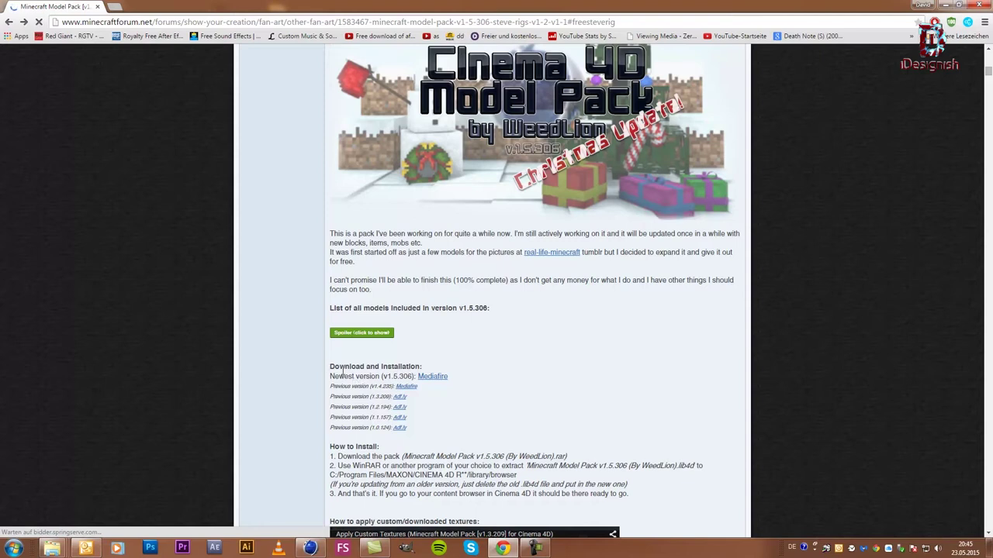
{"action": "left_click_drag", "start_coordinate": [342, 368], "coordinate": [341, 357]}
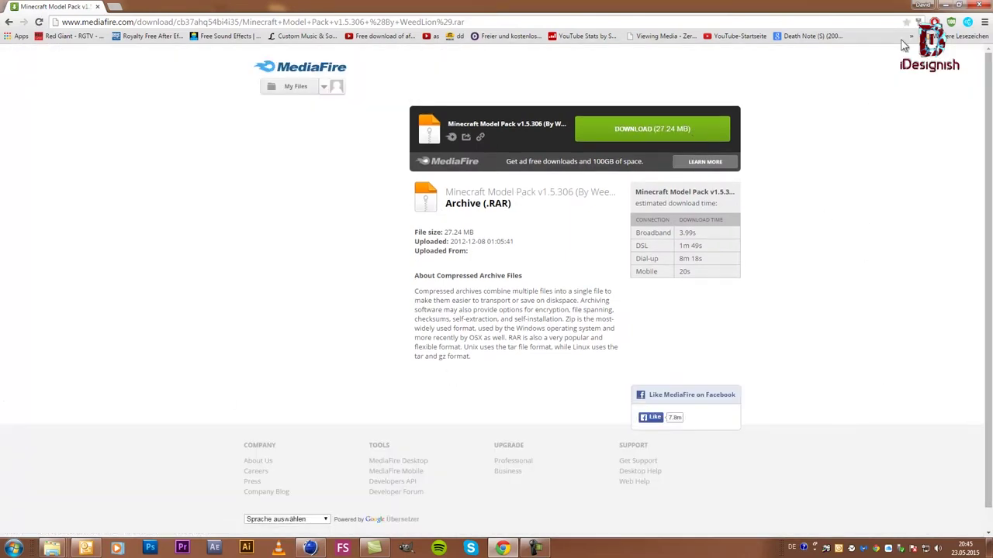
Minimize Chrome and Cinema 4D and close both Explorer folder windows.
{"action": "left_click", "coordinate": [940, 10]}
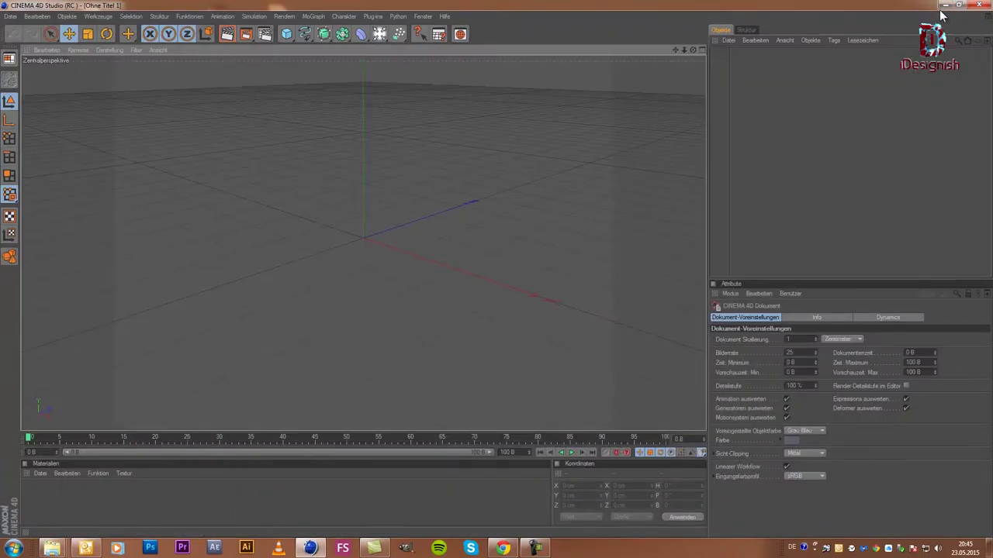
{"action": "left_click", "coordinate": [944, 7]}
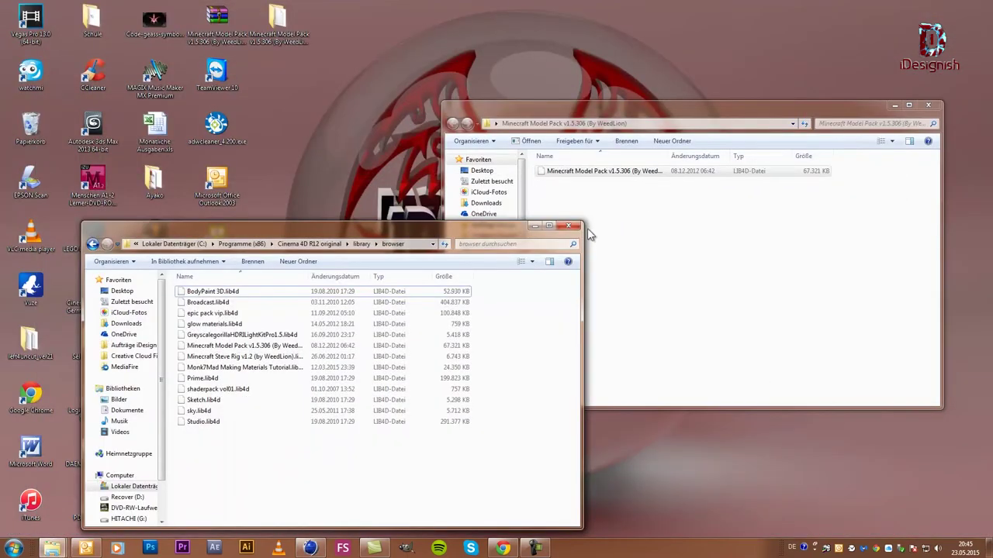
{"action": "left_click", "coordinate": [572, 226]}
{"action": "left_click", "coordinate": [927, 106]}
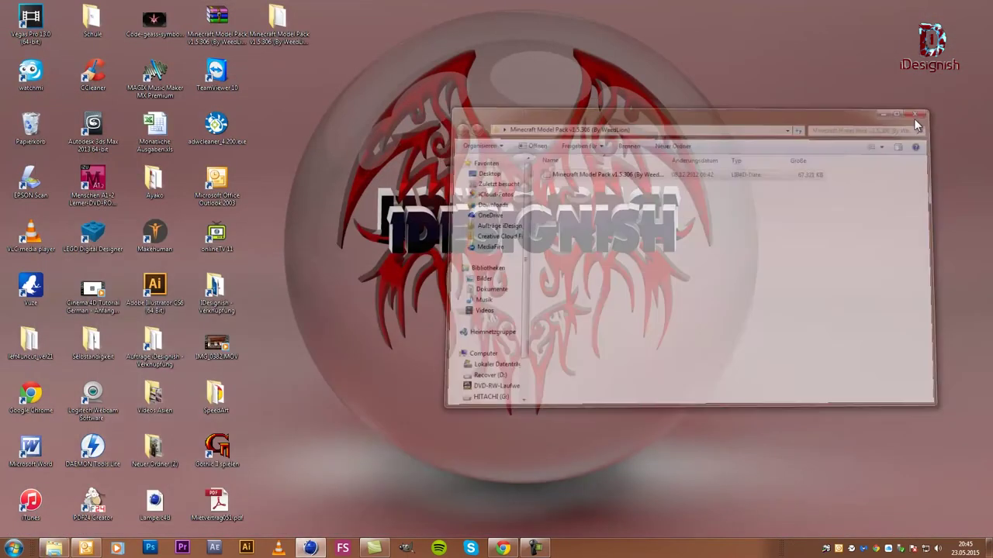
Right-click the Minecraft Model Pack archive on the desktop, then dismiss the menu.
{"action": "left_click", "coordinate": [204, 44]}
{"action": "right_click", "coordinate": [204, 44]}
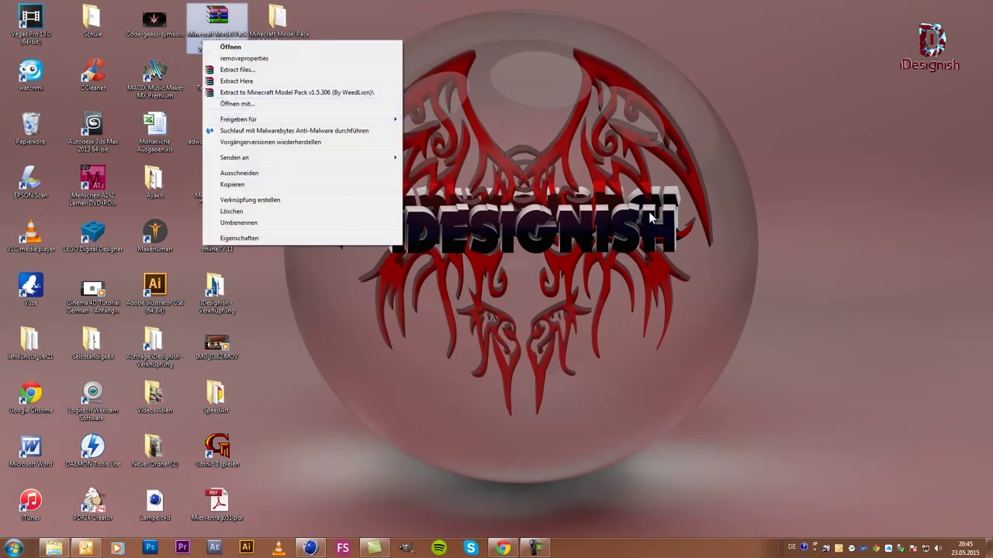
{"action": "left_click", "coordinate": [716, 196]}
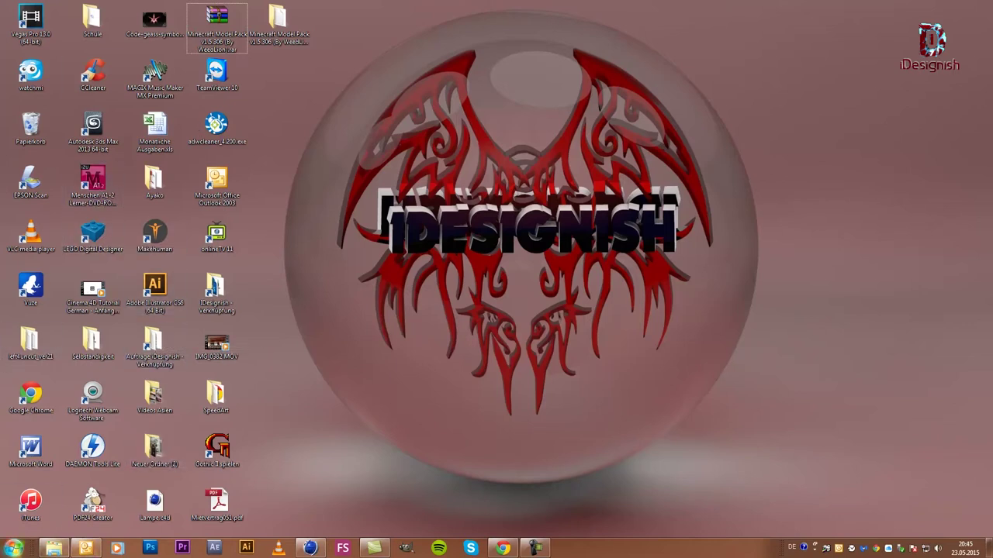
Search Start for 'cine' and open CINEMA 4D 64 Bit's file location.
{"action": "left_click", "coordinate": [13, 549]}
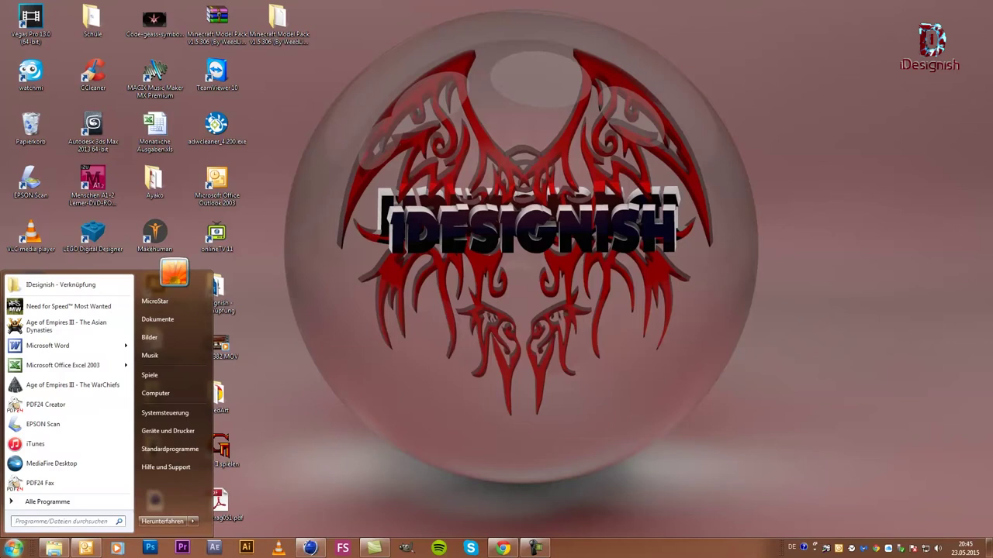
{"action": "left_click", "coordinate": [439, 365]}
{"action": "left_click", "coordinate": [13, 548]}
{"action": "type", "text": "cine"}
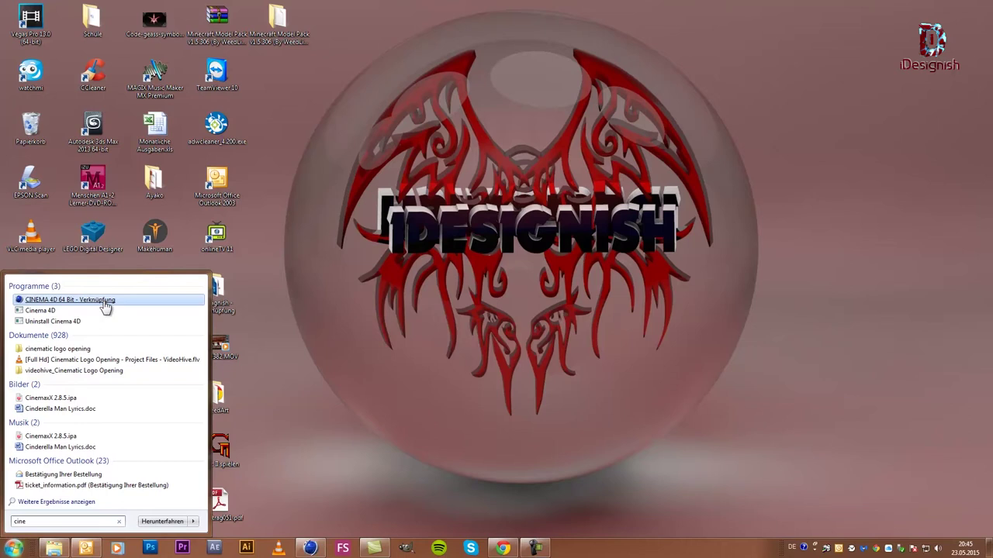
{"action": "right_click", "coordinate": [110, 301]}
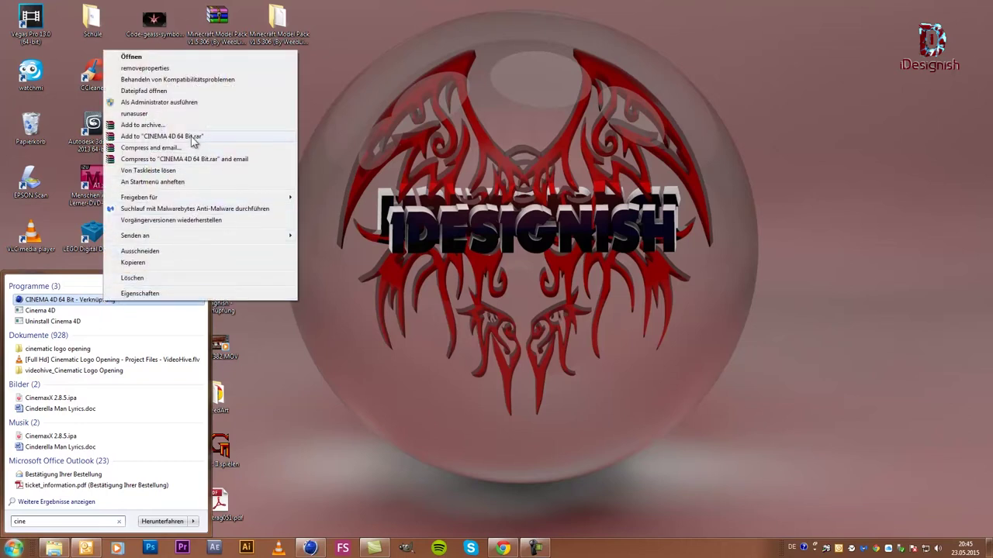
{"action": "left_click", "coordinate": [173, 91]}
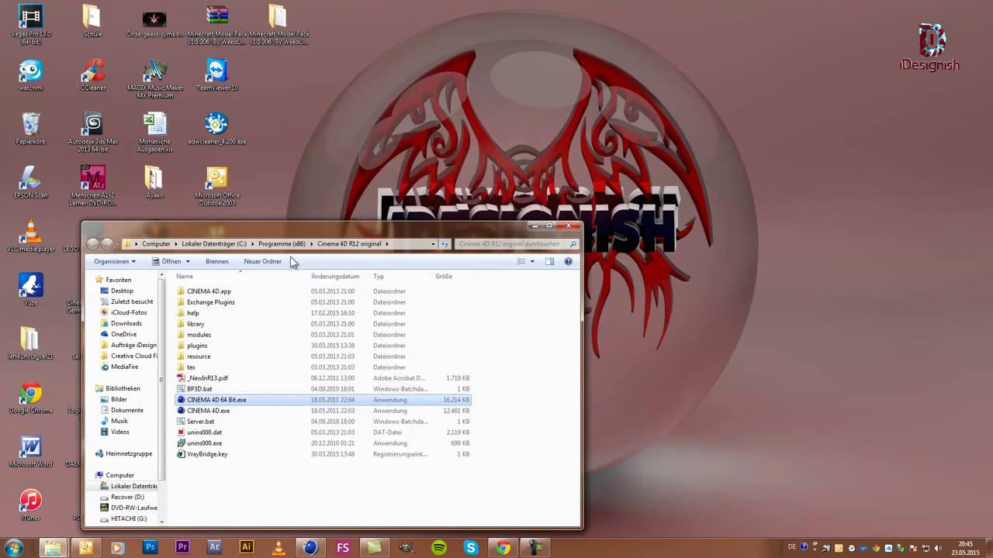
Open Cinema 4D's library\browser folder and move that window to the upper right.
{"action": "double_click", "coordinate": [231, 324]}
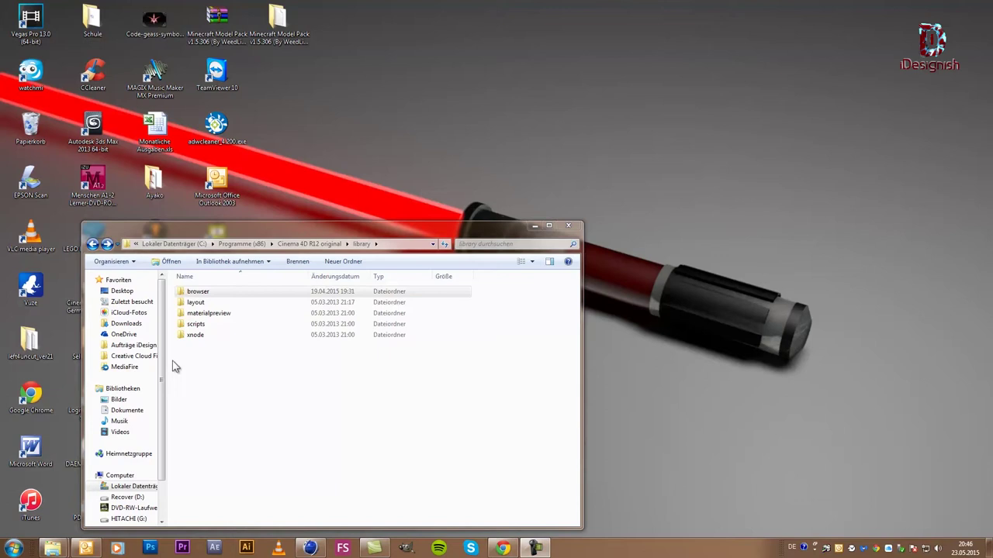
{"action": "left_click", "coordinate": [211, 293]}
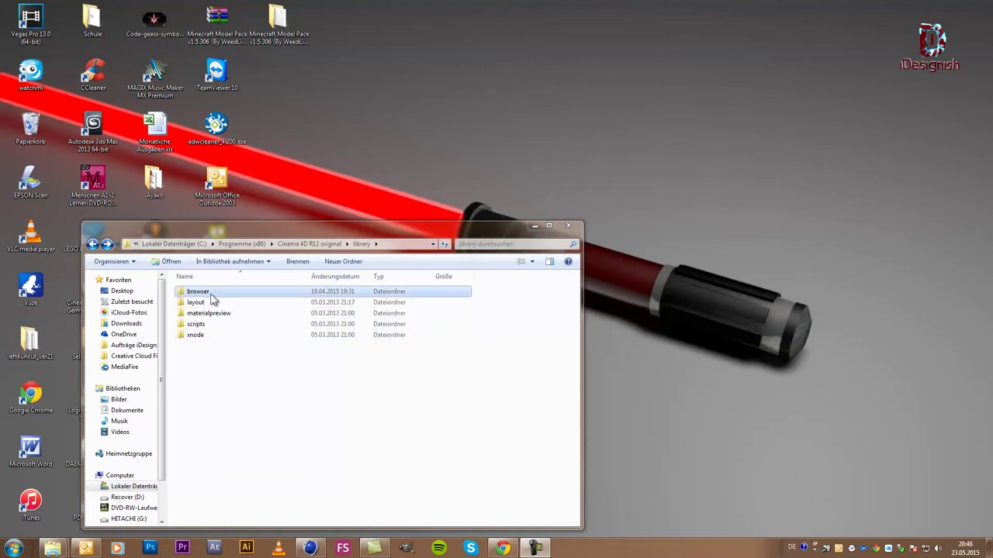
{"action": "double_click", "coordinate": [211, 294]}
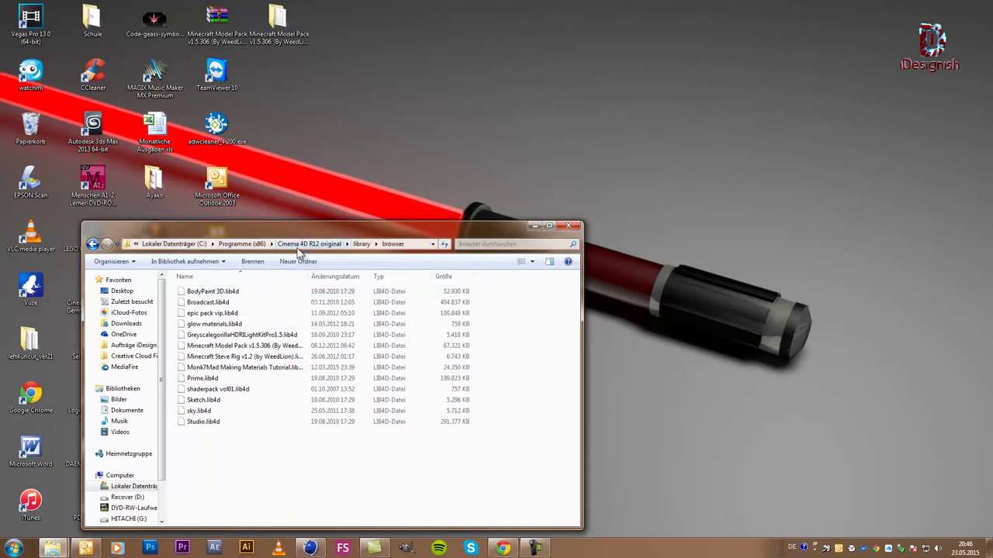
{"action": "left_click_drag", "start_coordinate": [301, 236], "coordinate": [564, 128]}
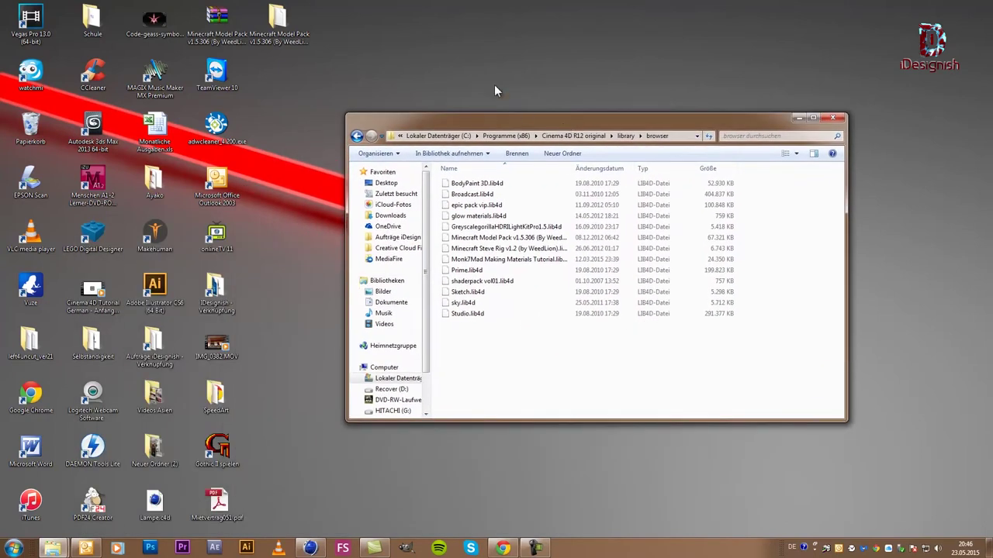
Open the desktop Minecraft Model Pack folder, compare its .lib4d file, then close it.
{"action": "double_click", "coordinate": [278, 19]}
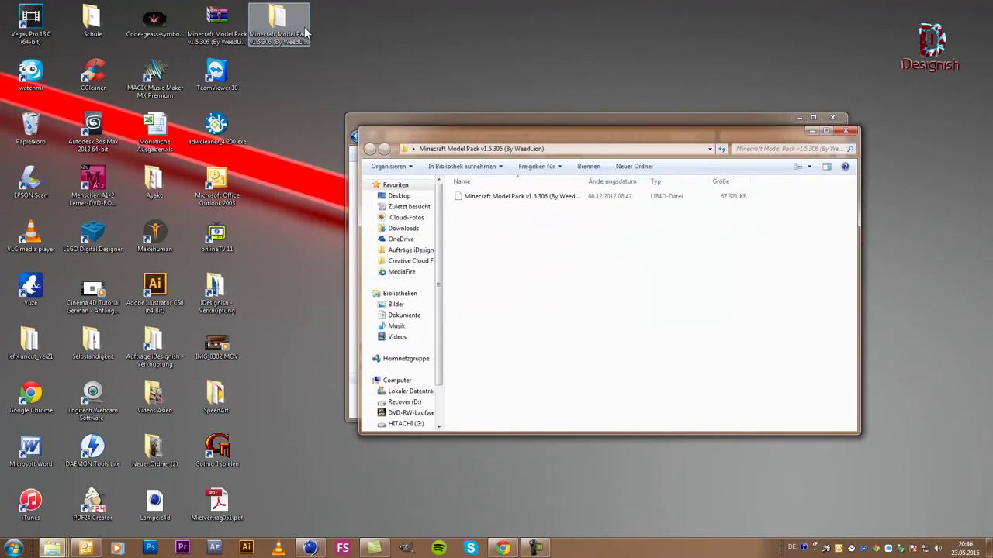
{"action": "left_click", "coordinate": [587, 198]}
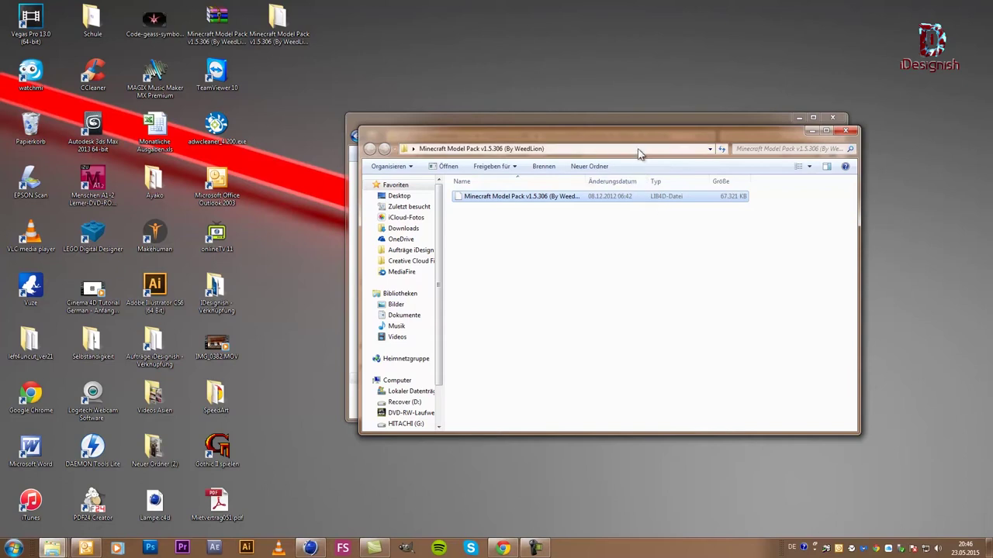
{"action": "mouse_move", "coordinate": [636, 155]}
{"action": "left_mouse_down"}
{"action": "mouse_move", "coordinate": [380, 233]}
{"action": "mouse_move", "coordinate": [266, 346]}
{"action": "left_mouse_up"}
{"action": "left_click", "coordinate": [564, 353]}
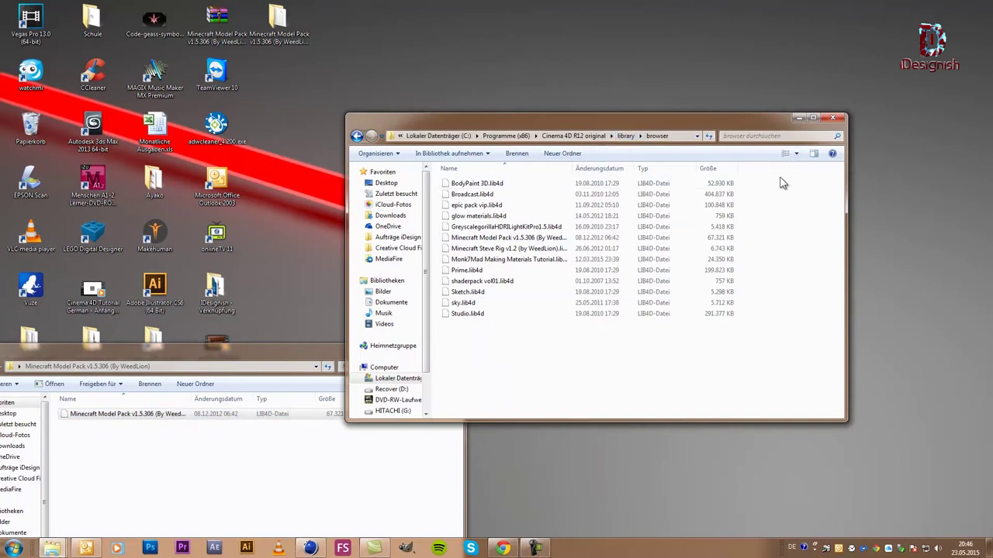
{"action": "left_click", "coordinate": [413, 435]}
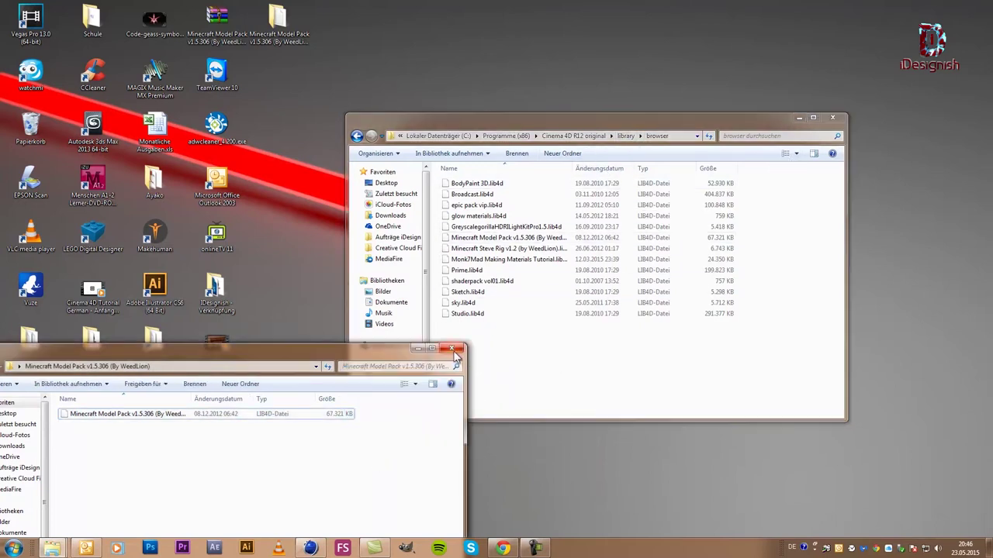
{"action": "left_click", "coordinate": [451, 349]}
Restore Cinema 4D from the taskbar and open the Content Browser.
{"action": "left_click", "coordinate": [309, 549]}
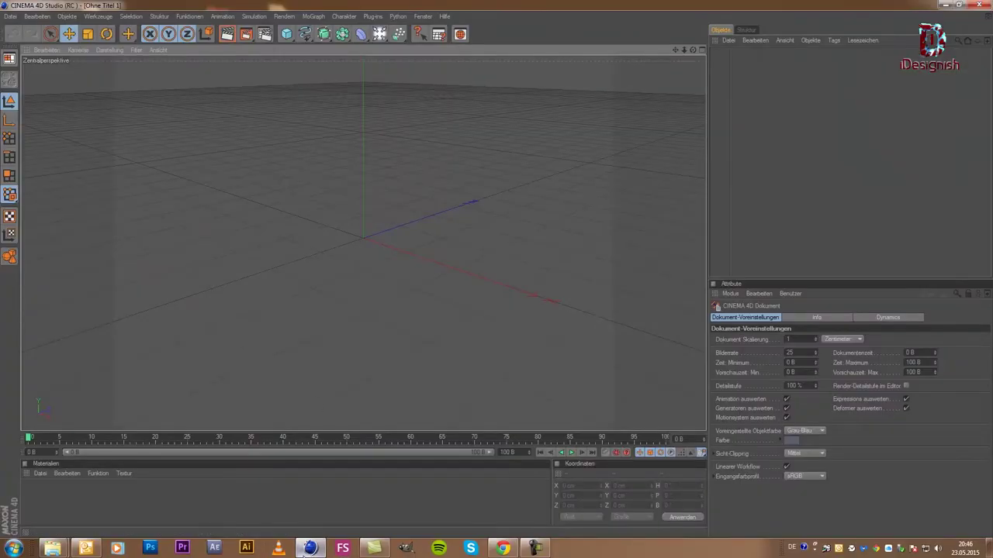
{"action": "left_click", "coordinate": [466, 33]}
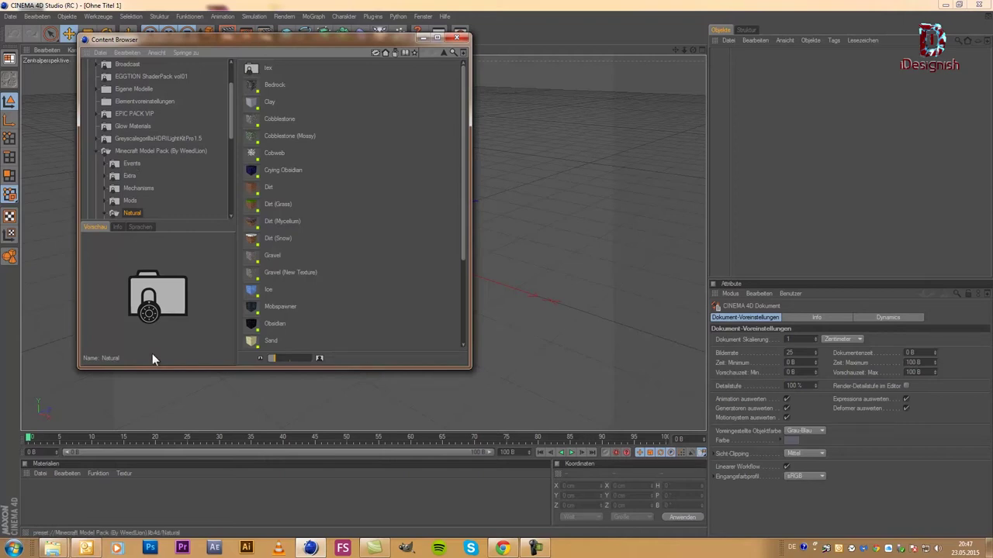
Scroll the Content Browser tree to show the Minecraft Model Pack (By WeedLion) categories.
{"action": "left_click_drag", "start_coordinate": [229, 122], "coordinate": [233, 150]}
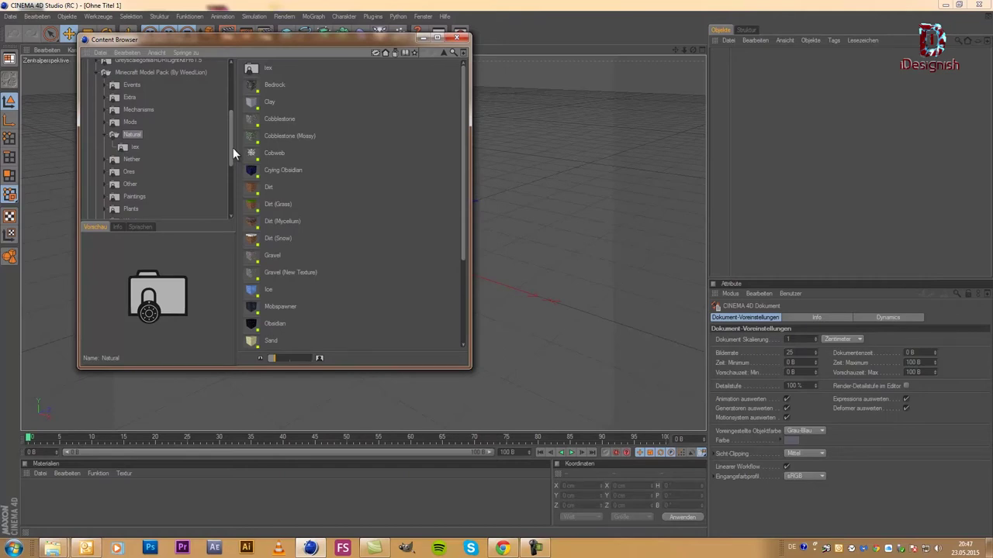
{"action": "mouse_move", "coordinate": [232, 147]}
{"action": "left_mouse_down"}
{"action": "mouse_move", "coordinate": [231, 191]}
{"action": "mouse_move", "coordinate": [235, 158]}
{"action": "left_mouse_up"}
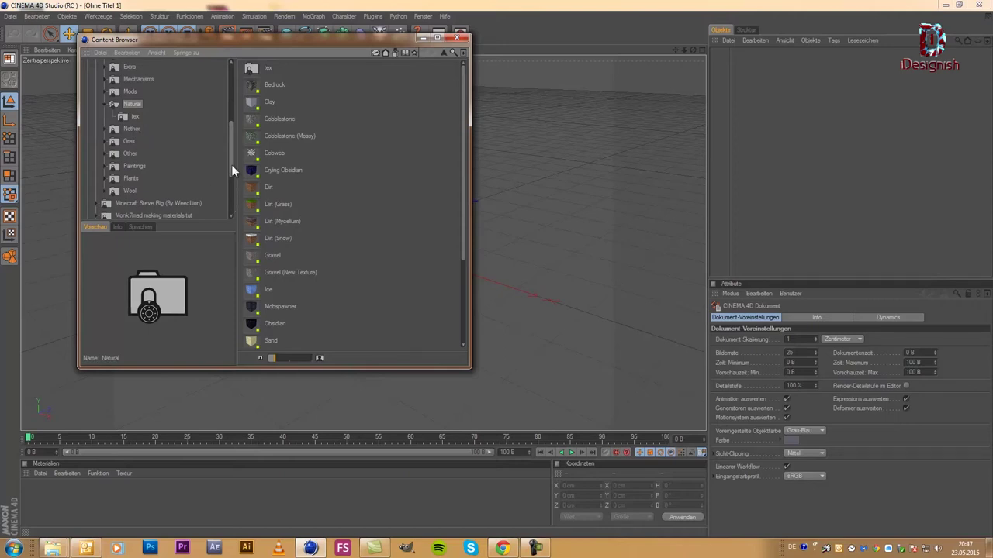
{"action": "left_click_drag", "start_coordinate": [231, 165], "coordinate": [222, 135]}
{"action": "scroll", "coordinate": [221, 135], "scroll_direction": "up", "scroll_amount": 3}
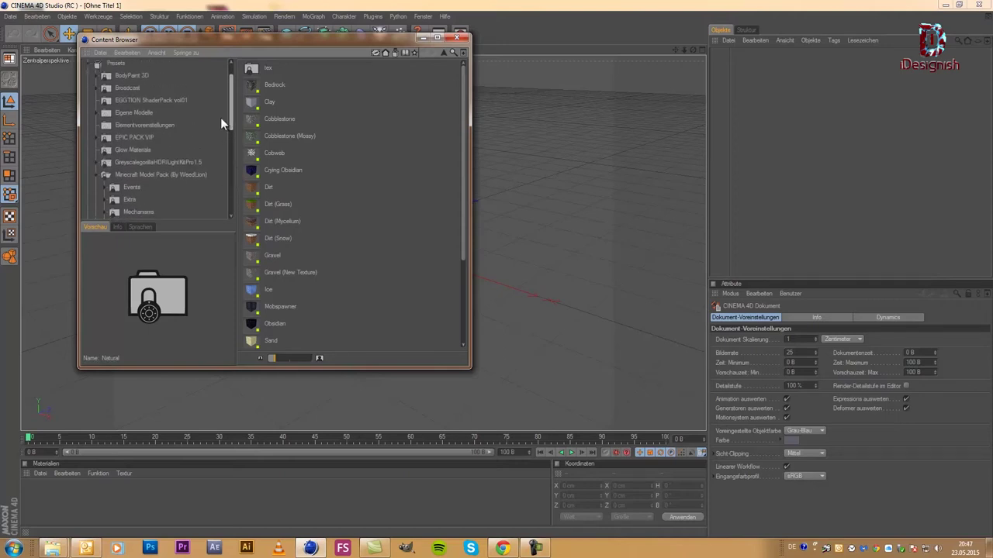
{"action": "scroll", "coordinate": [217, 124], "scroll_direction": "down", "scroll_amount": 1}
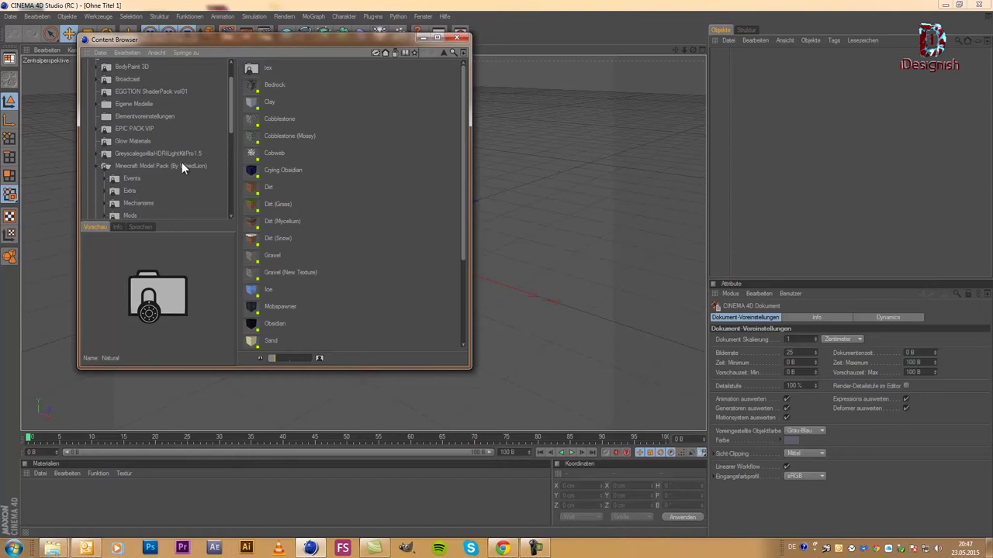
Collapse the Model Pack and preview Steve Rig's Steve (Main) and No Facial Expressions presets.
{"action": "left_click", "coordinate": [114, 166]}
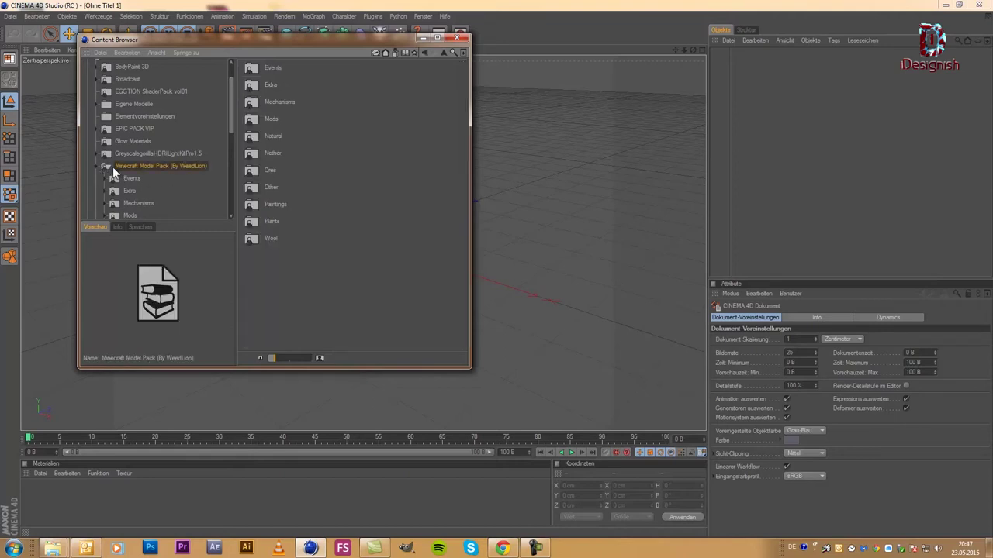
{"action": "left_click", "coordinate": [100, 166]}
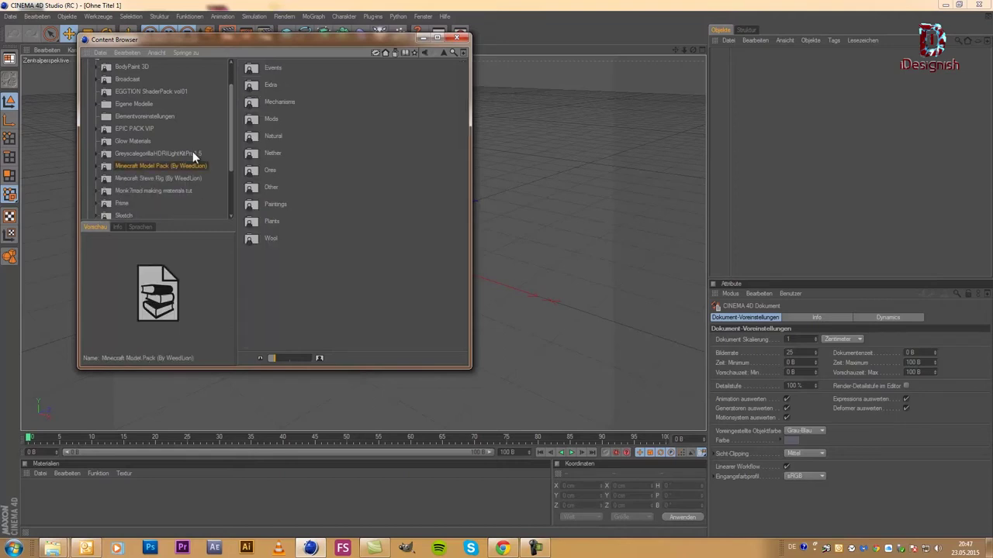
{"action": "left_click", "coordinate": [139, 178]}
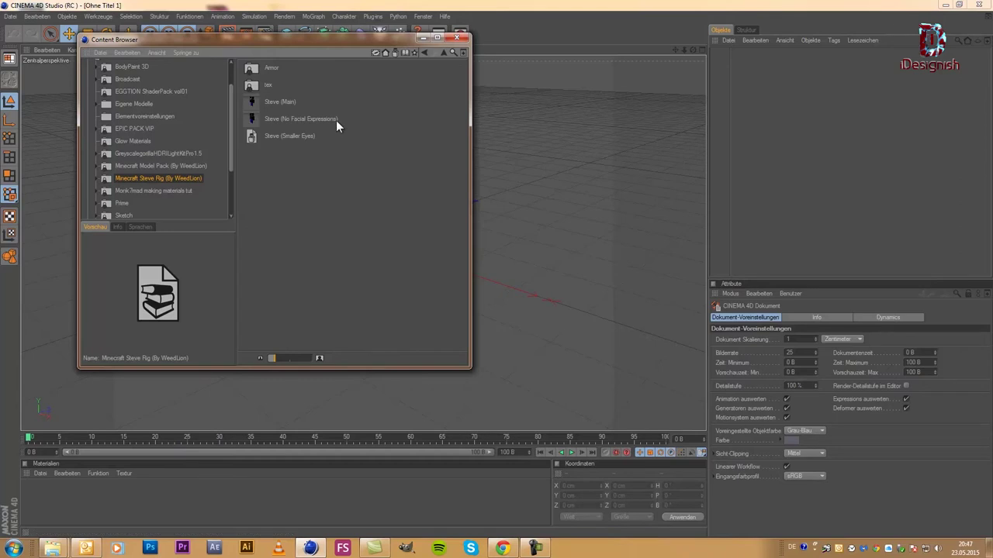
{"action": "left_click", "coordinate": [278, 104]}
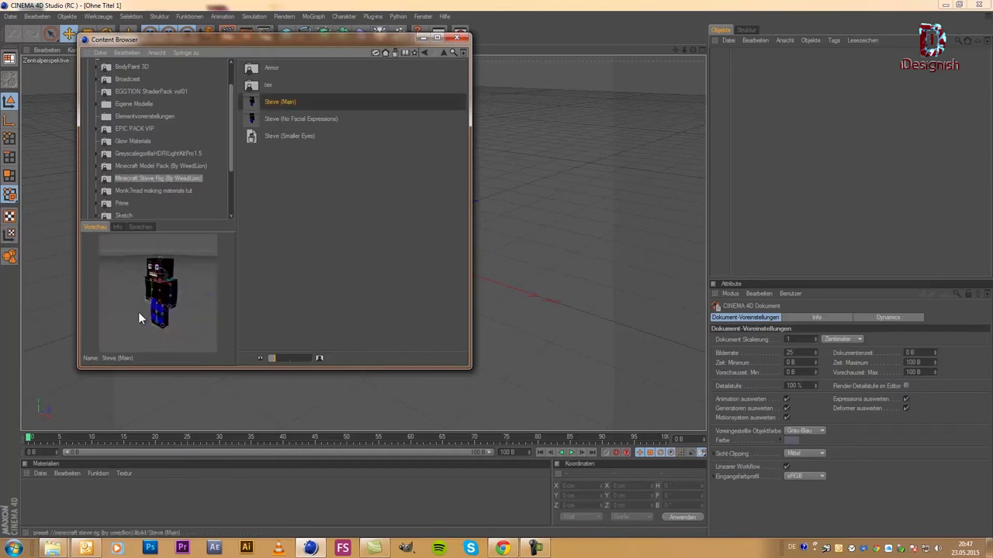
{"action": "left_click", "coordinate": [295, 122]}
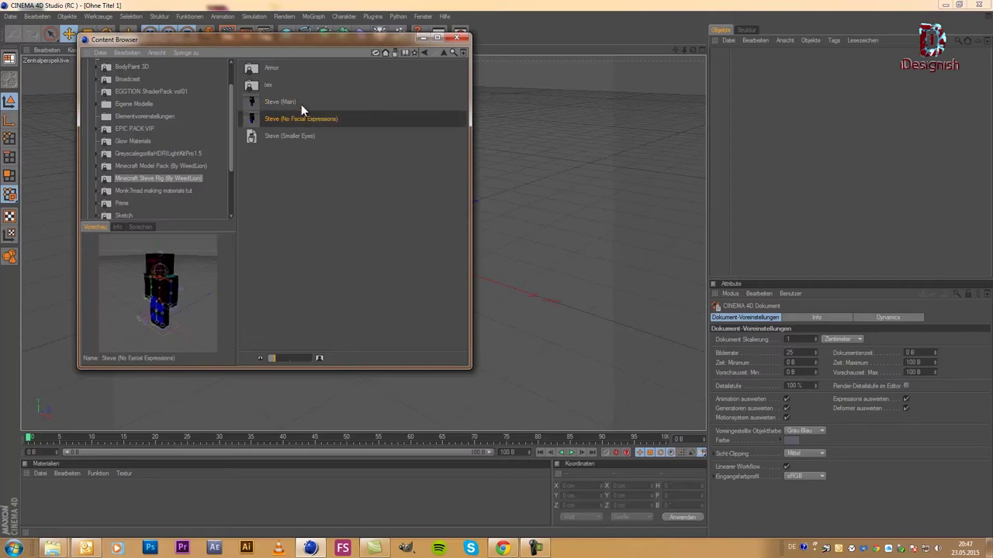
{"action": "left_click", "coordinate": [301, 104]}
Load Steve (Main), close the Content Browser, and zoom and pan until Steve fits the view.
{"action": "double_click", "coordinate": [301, 103]}
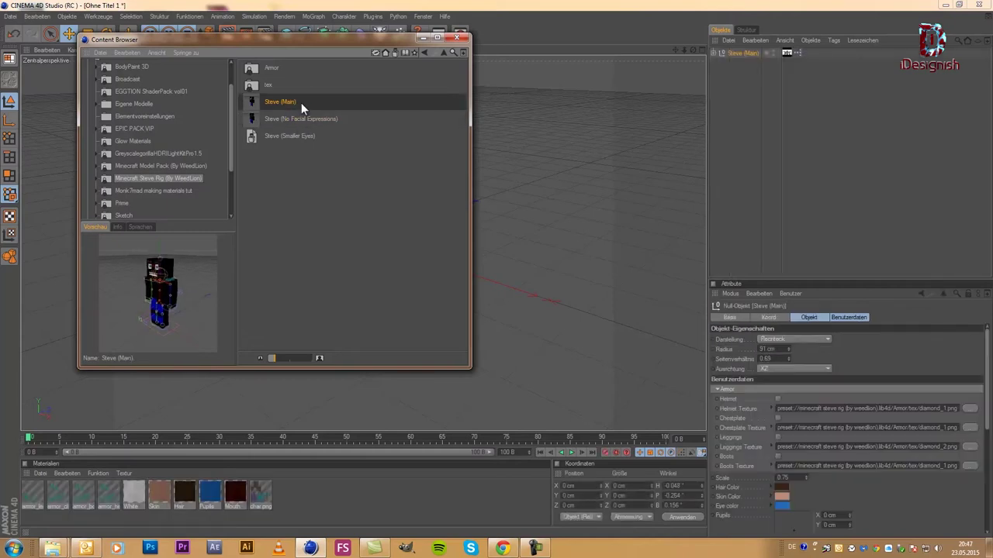
{"action": "left_click", "coordinate": [456, 38]}
{"action": "scroll", "coordinate": [398, 203], "scroll_direction": "up", "scroll_amount": 3}
{"action": "scroll", "coordinate": [396, 197], "scroll_direction": "up", "scroll_amount": 3}
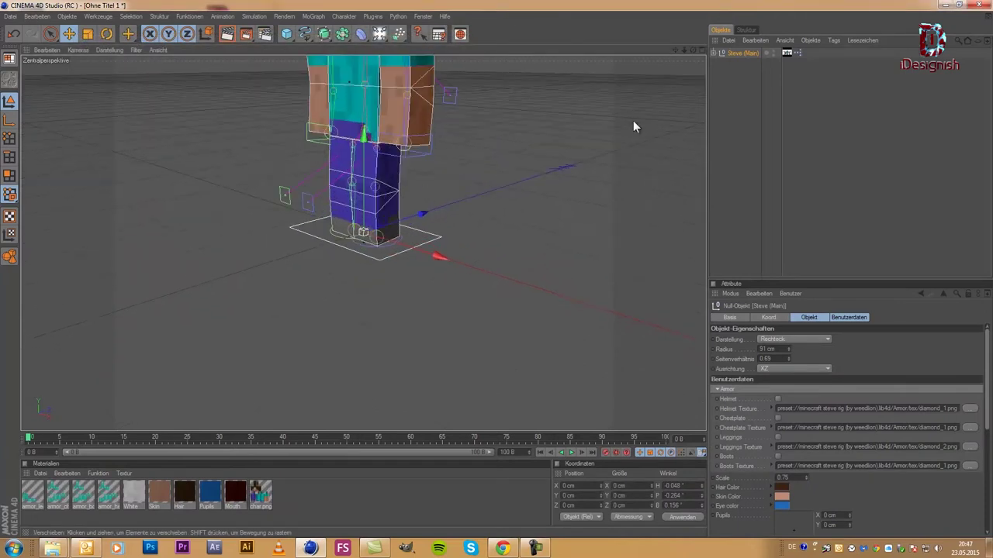
{"action": "left_click_drag", "start_coordinate": [674, 50], "coordinate": [497, 272]}
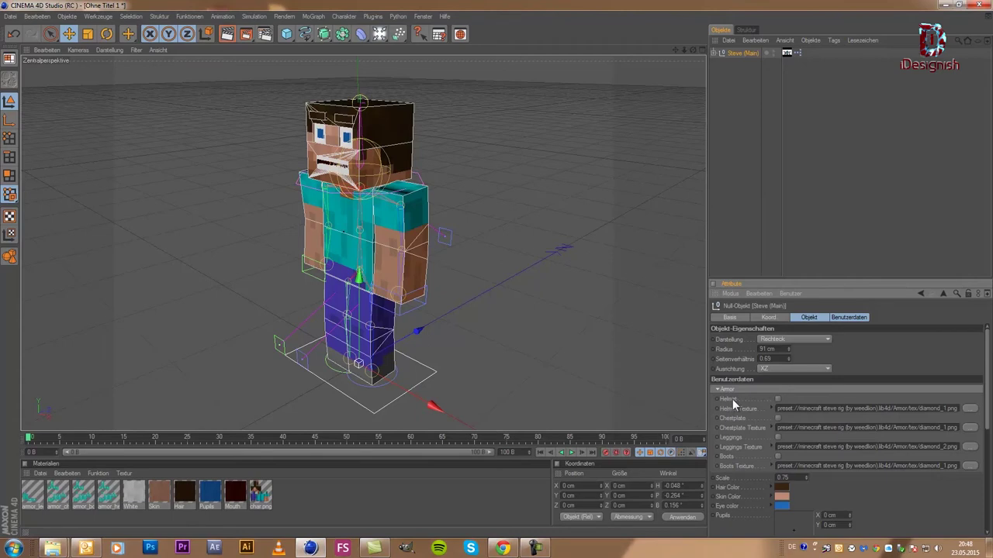
{"action": "scroll", "coordinate": [827, 497], "scroll_direction": "down", "scroll_amount": 3}
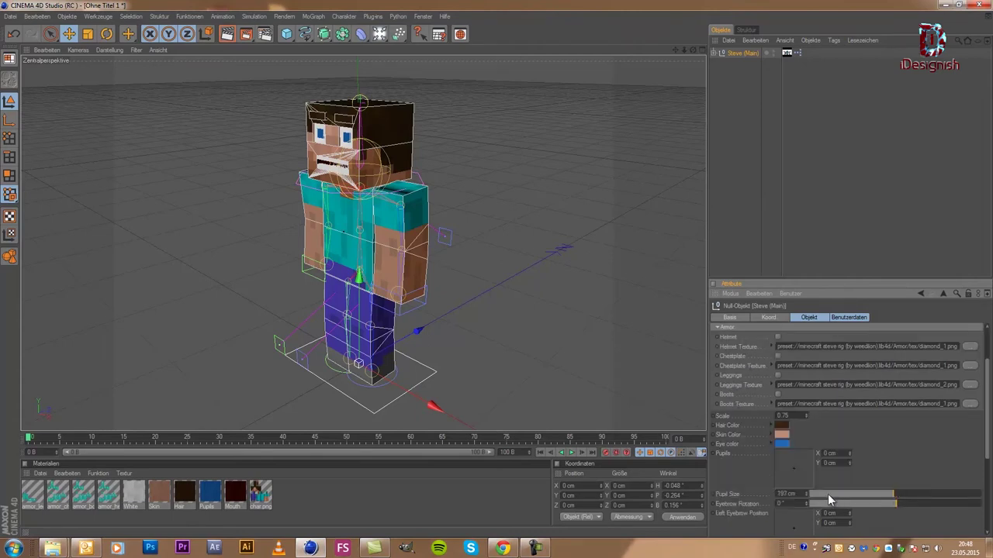
{"action": "scroll", "coordinate": [845, 435], "scroll_direction": "up", "scroll_amount": 3}
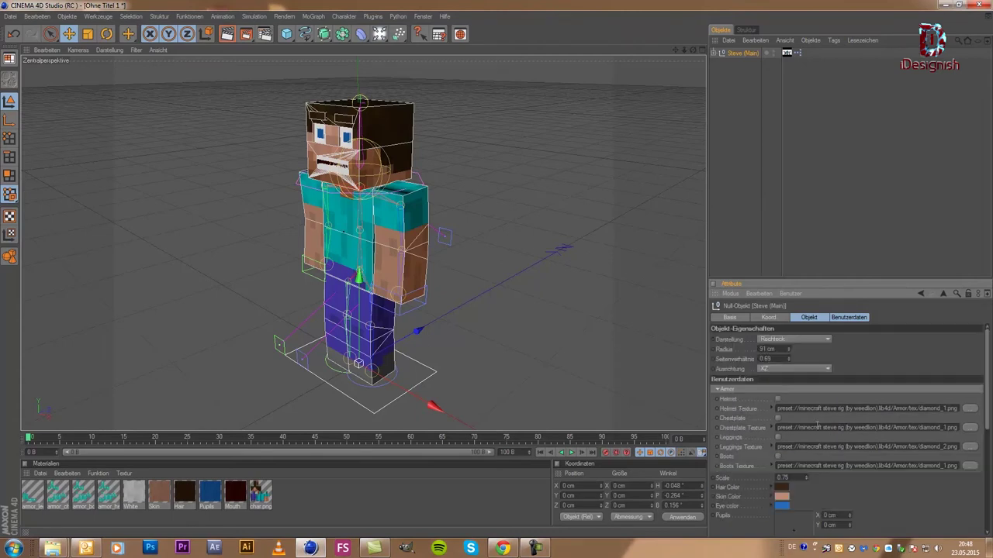
Enable Armor's Helmet, Chestplate, Leggings and Boots, then reopen the Content Browser with Shift+F8.
{"action": "left_click", "coordinate": [777, 399]}
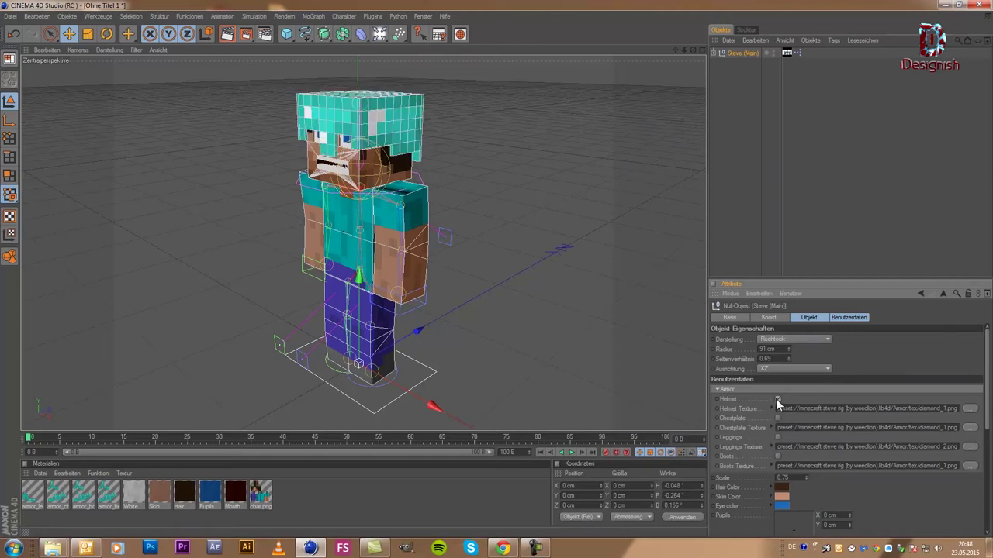
{"action": "left_click", "coordinate": [777, 398]}
{"action": "left_click", "coordinate": [778, 399]}
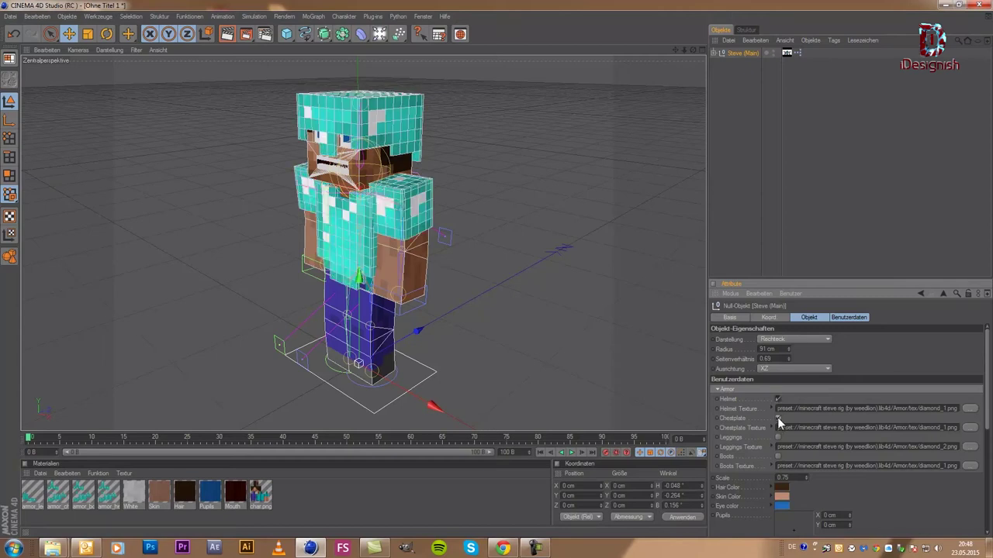
{"action": "left_click", "coordinate": [779, 439]}
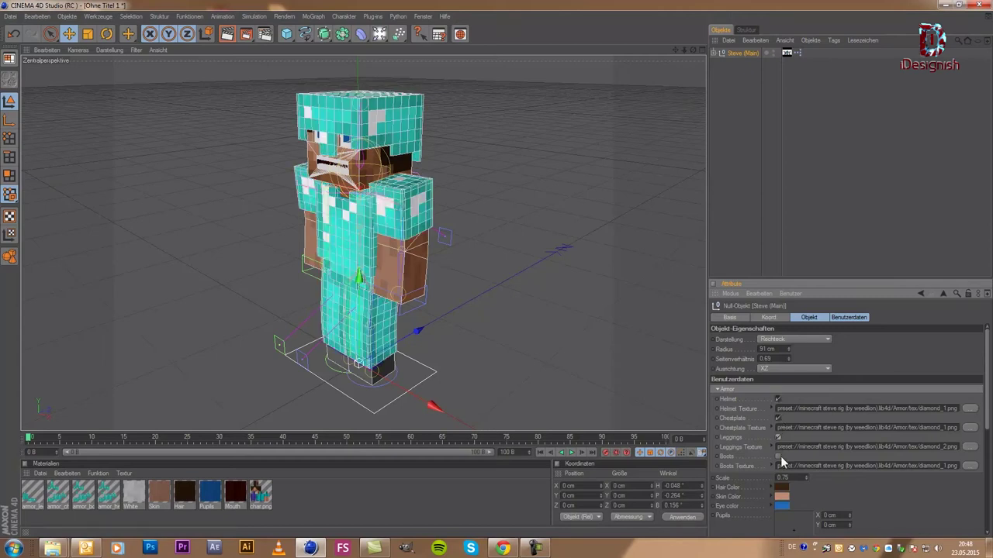
{"action": "left_click", "coordinate": [779, 457]}
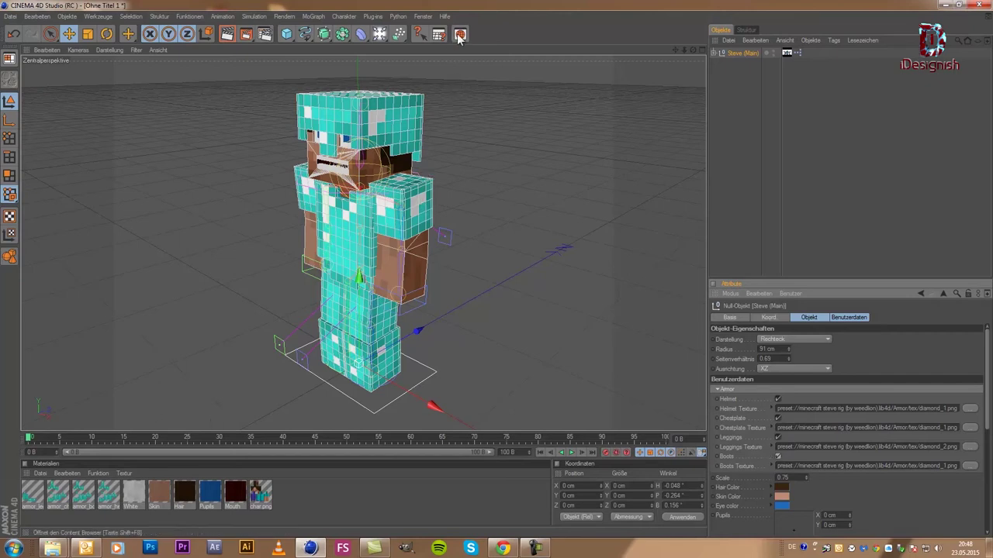
{"action": "key", "text": "shift+F8"}
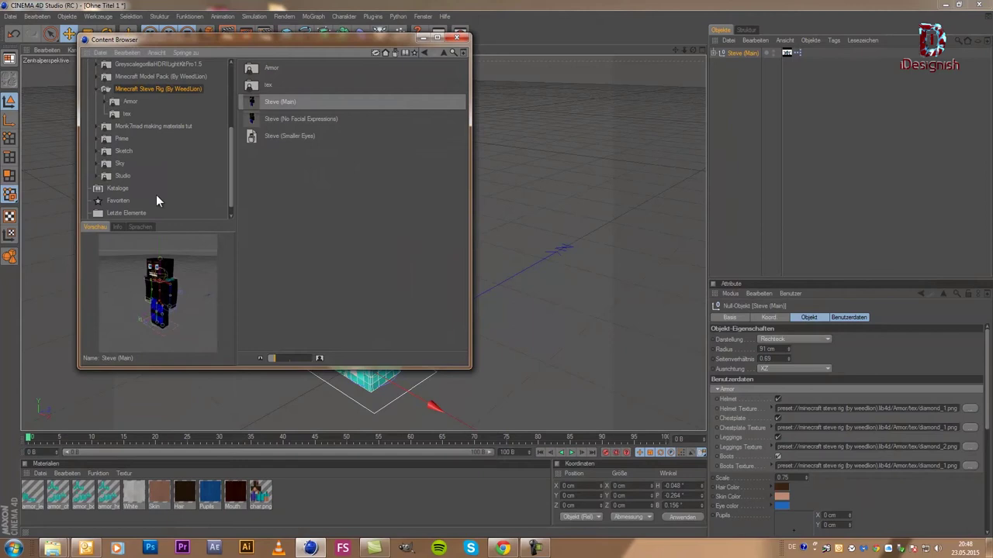
Browse the Steve rig's Armor presets to Chestplate, then close the library and file-open dialog.
{"action": "left_click", "coordinate": [127, 164]}
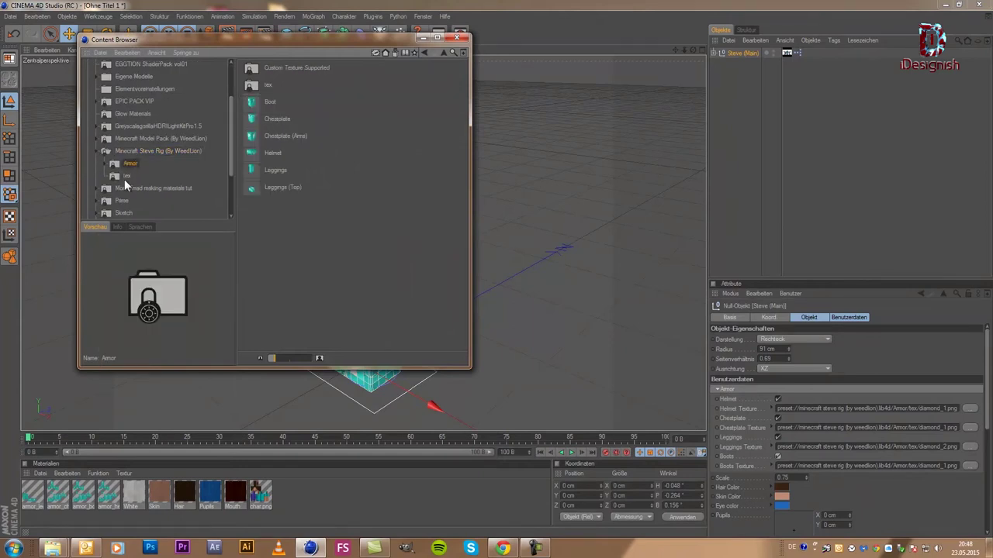
{"action": "left_click", "coordinate": [288, 187]}
{"action": "left_click", "coordinate": [283, 170]}
{"action": "left_click", "coordinate": [279, 152]}
{"action": "left_click", "coordinate": [278, 136]}
{"action": "left_click", "coordinate": [304, 118]}
{"action": "left_click", "coordinate": [457, 37]}
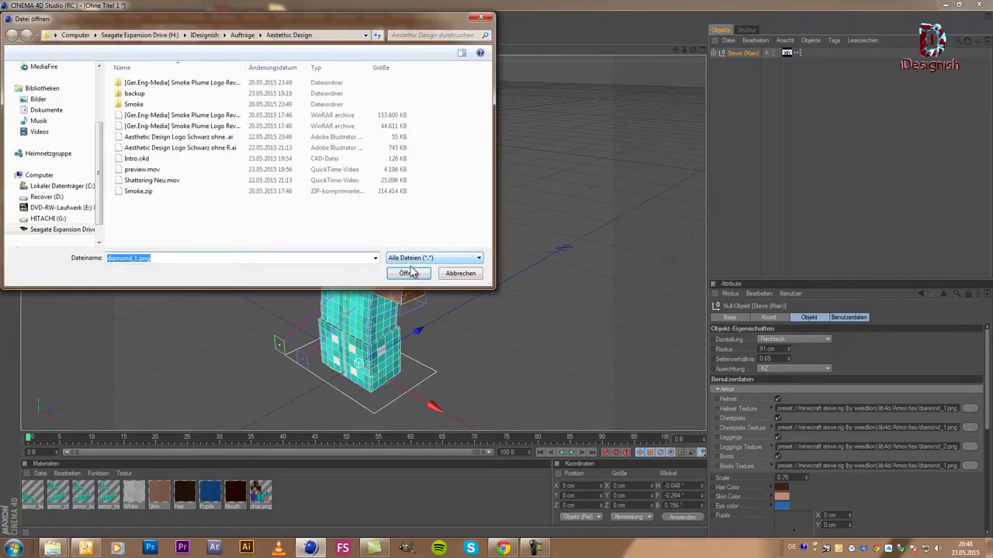
{"action": "left_click", "coordinate": [480, 17]}
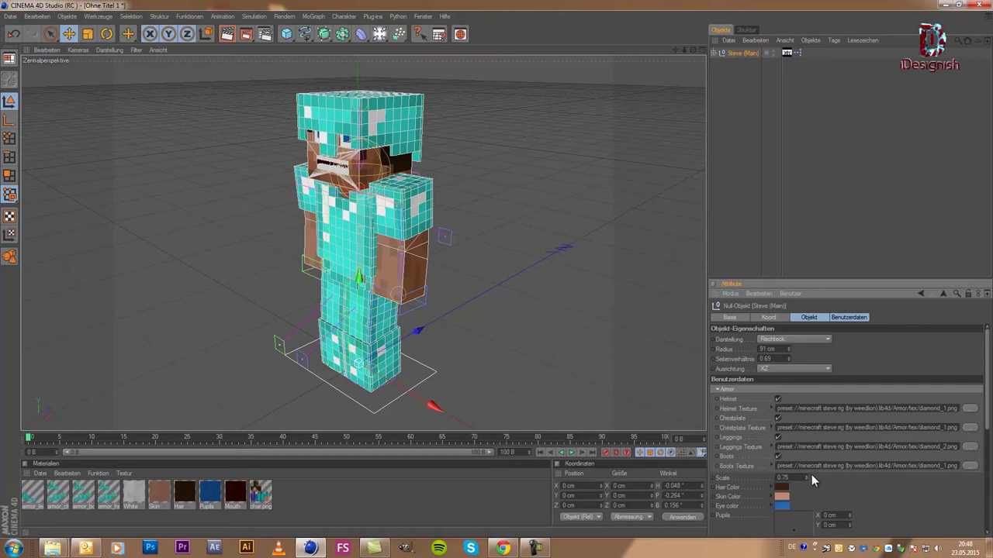
Scale Steve to 0.77 and set his Hair Color to light grey (RGB 227).
{"action": "left_click_drag", "start_coordinate": [806, 475], "coordinate": [803, 487]}
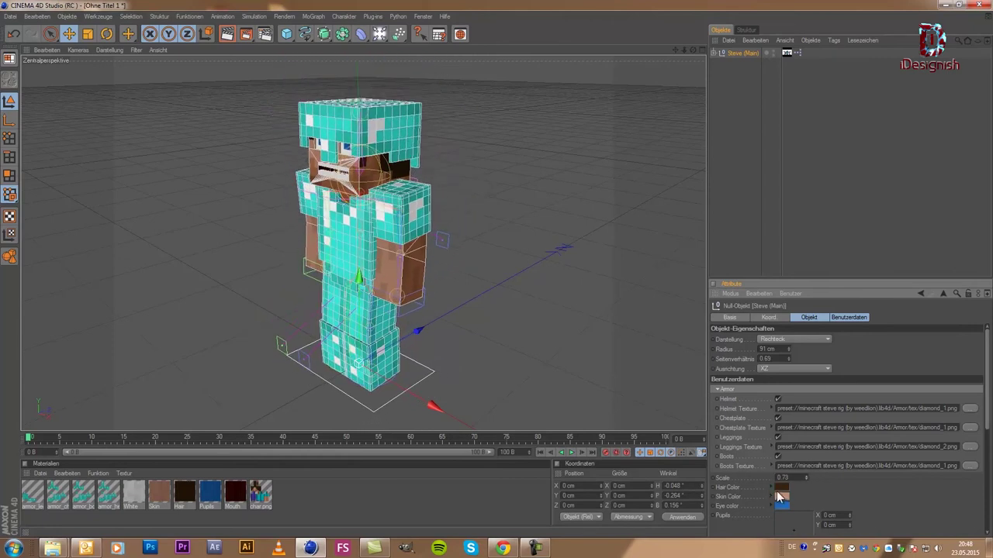
{"action": "left_click", "coordinate": [779, 484]}
{"action": "left_click_drag", "start_coordinate": [773, 464], "coordinate": [707, 449]}
{"action": "left_click", "coordinate": [755, 526]}
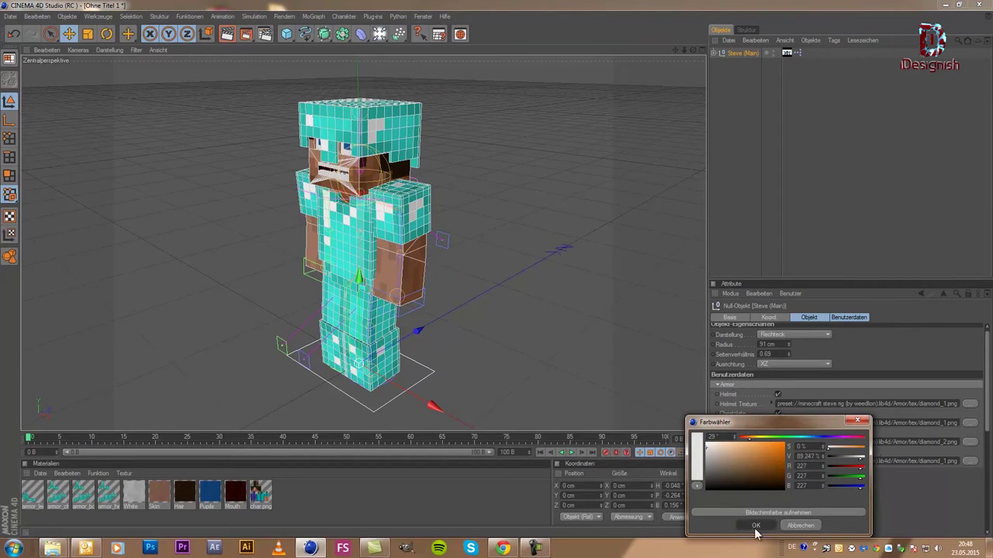
Raise Steve's Pupil Size to 233 cm.
{"action": "scroll", "coordinate": [882, 409], "scroll_direction": "down", "scroll_amount": 2}
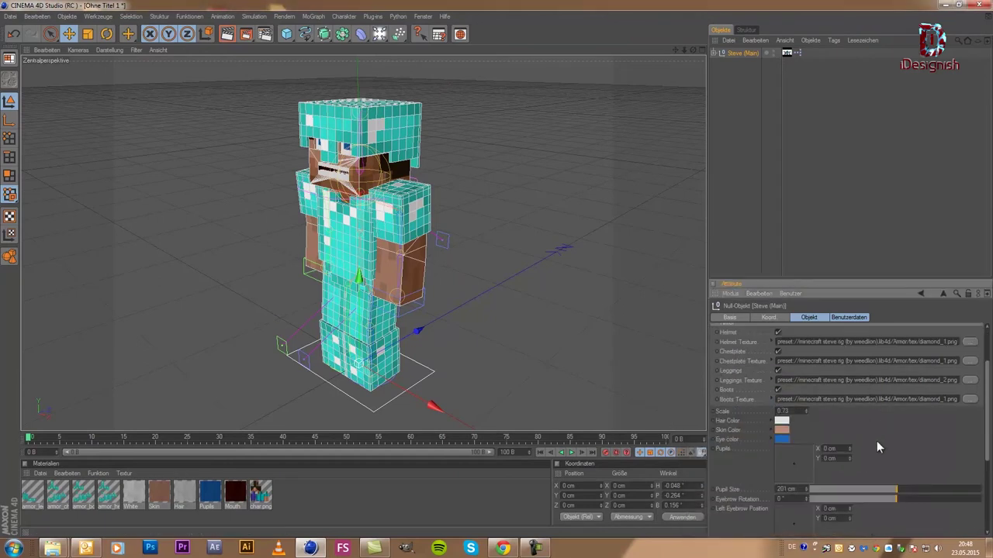
{"action": "scroll", "coordinate": [876, 442], "scroll_direction": "down", "scroll_amount": 2}
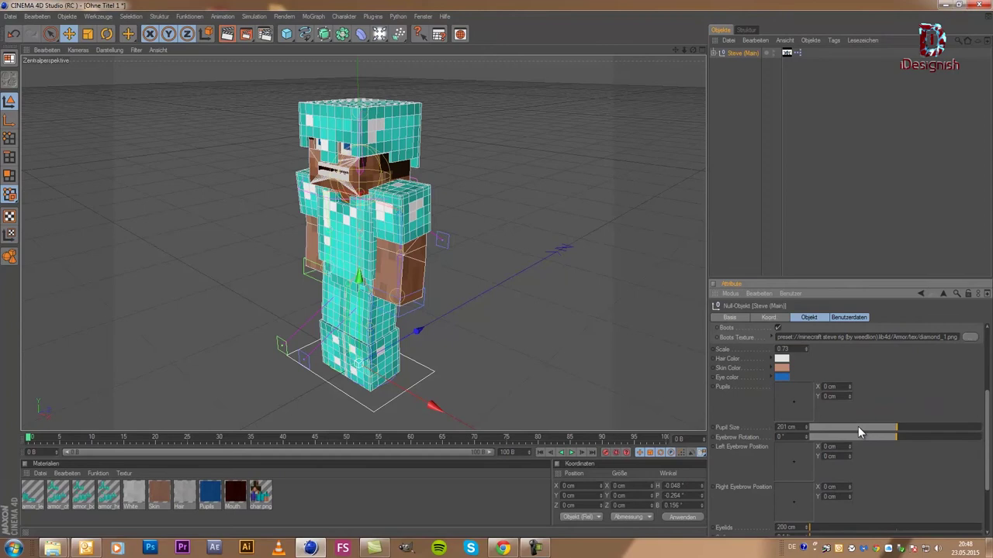
{"action": "left_click_drag", "start_coordinate": [898, 428], "coordinate": [931, 432]}
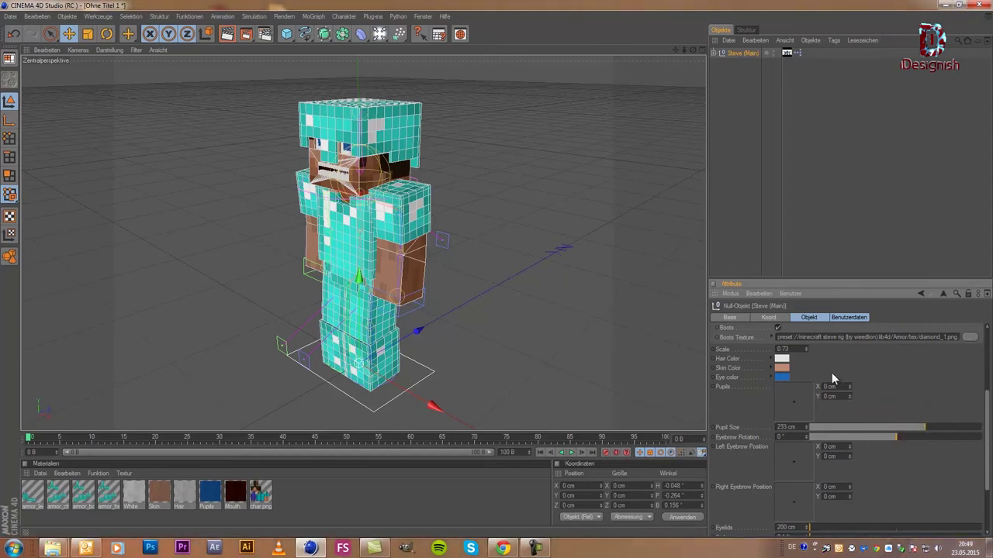
{"action": "scroll", "coordinate": [832, 372], "scroll_direction": "up", "scroll_amount": 5}
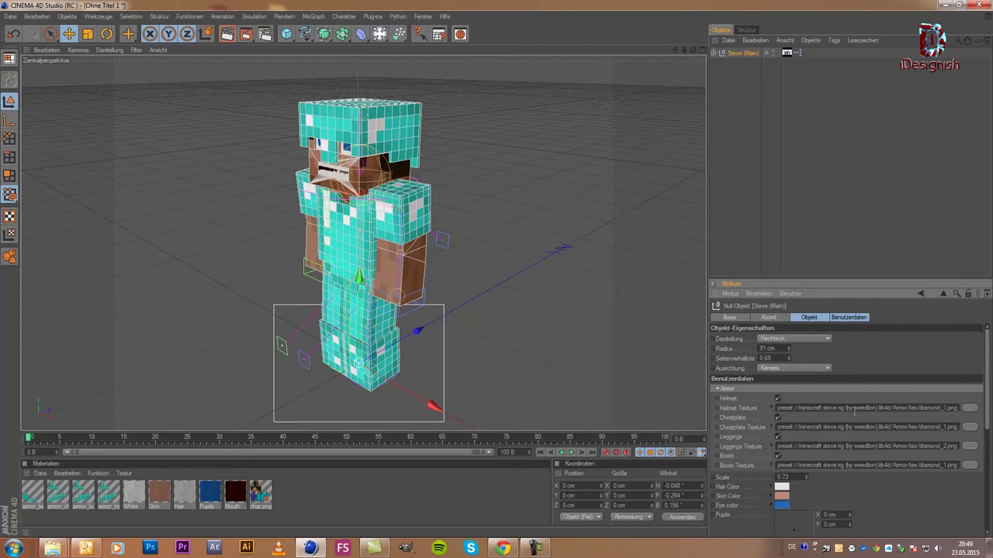
{"action": "scroll", "coordinate": [854, 411], "scroll_direction": "down", "scroll_amount": 2}
Uncheck Helmet, Chestplate, Leggings and Boots to remove the diamond armour.
{"action": "left_click", "coordinate": [777, 336]}
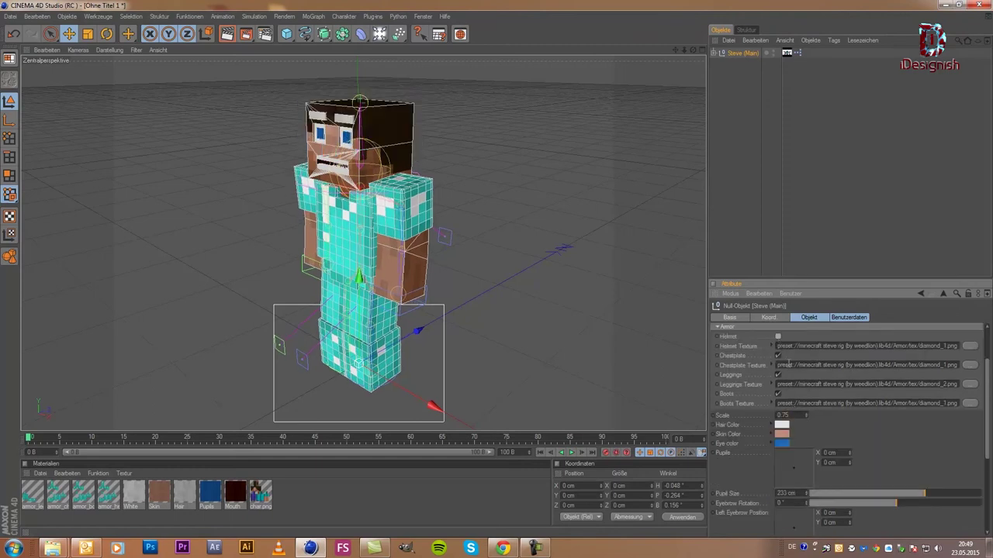
{"action": "left_click", "coordinate": [778, 355]}
{"action": "left_click", "coordinate": [779, 375]}
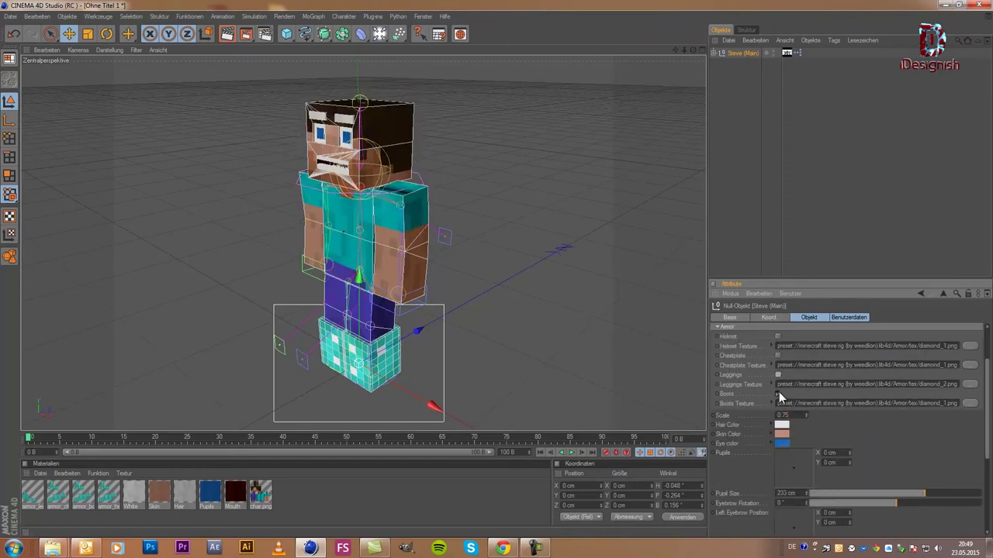
{"action": "left_click", "coordinate": [778, 393]}
Lower Steve's Pupil Size to 192 cm.
{"action": "scroll", "coordinate": [876, 411], "scroll_direction": "down", "scroll_amount": 3}
{"action": "scroll", "coordinate": [903, 422], "scroll_direction": "down", "scroll_amount": 2}
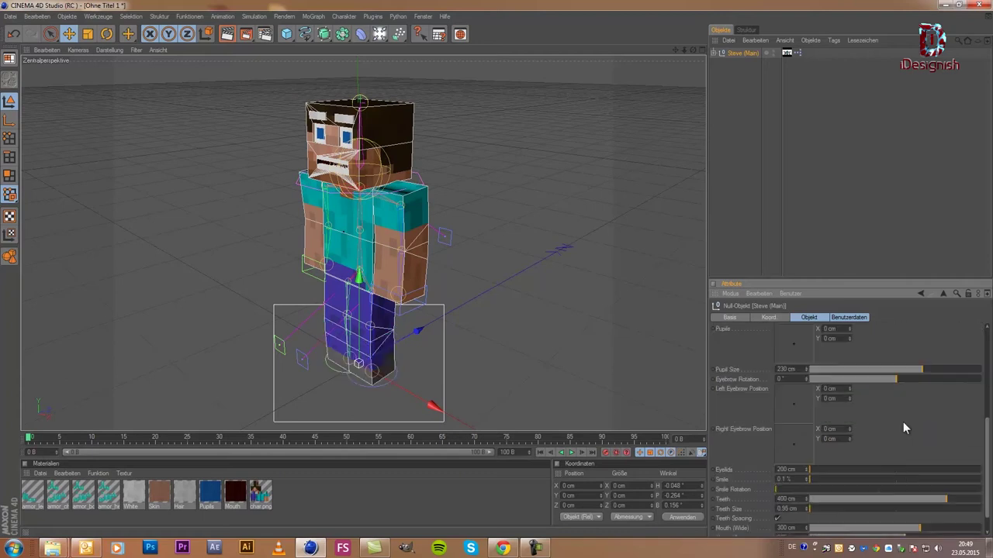
{"action": "scroll", "coordinate": [903, 422], "scroll_direction": "down", "scroll_amount": 1}
{"action": "scroll", "coordinate": [902, 425], "scroll_direction": "up", "scroll_amount": 2}
{"action": "scroll", "coordinate": [892, 427], "scroll_direction": "down", "scroll_amount": 2}
{"action": "scroll", "coordinate": [892, 422], "scroll_direction": "up", "scroll_amount": 2}
{"action": "mouse_move", "coordinate": [903, 411]}
{"action": "left_mouse_down"}
{"action": "mouse_move", "coordinate": [889, 431]}
{"action": "mouse_move", "coordinate": [865, 415]}
{"action": "mouse_move", "coordinate": [807, 416]}
{"action": "mouse_move", "coordinate": [892, 423]}
{"action": "mouse_move", "coordinate": [789, 422]}
{"action": "mouse_move", "coordinate": [942, 417]}
{"action": "mouse_move", "coordinate": [838, 413]}
{"action": "mouse_move", "coordinate": [941, 421]}
{"action": "mouse_move", "coordinate": [872, 425]}
{"action": "mouse_move", "coordinate": [896, 444]}
{"action": "left_mouse_up"}
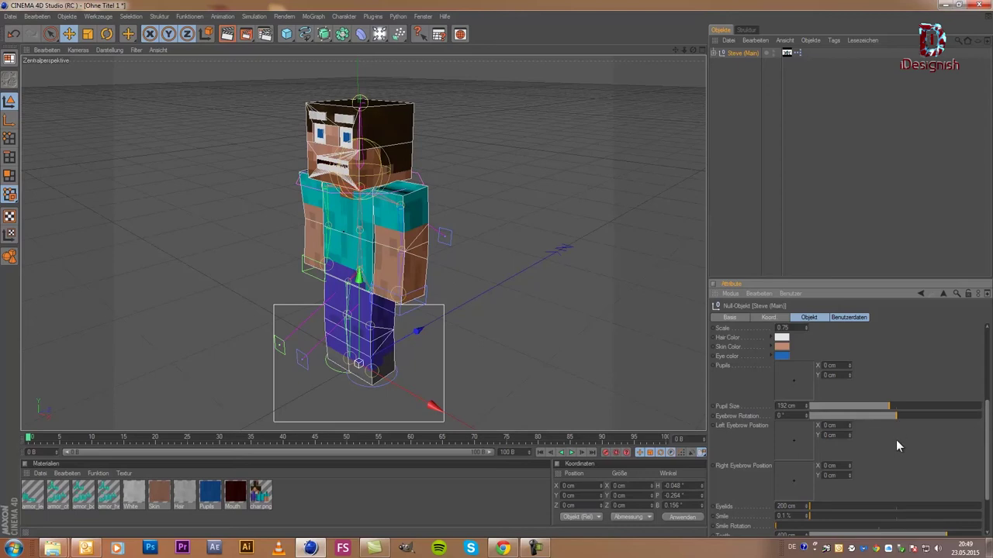
{"action": "scroll", "coordinate": [896, 441], "scroll_direction": "down", "scroll_amount": 3}
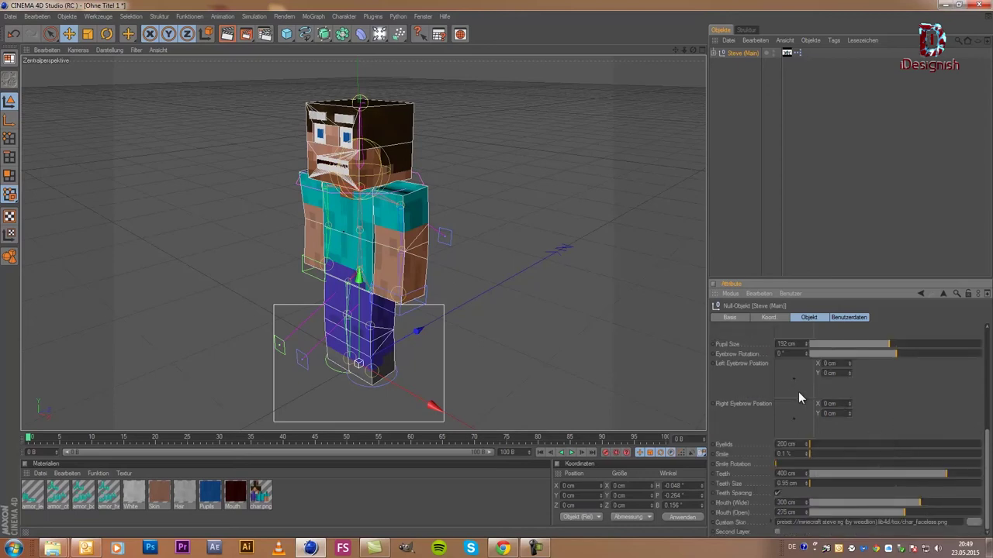
Shift the left eyebrow, open the eyelids to 372 cm, and set mouth width to 276 cm.
{"action": "mouse_move", "coordinate": [799, 389]}
{"action": "left_mouse_down"}
{"action": "mouse_move", "coordinate": [777, 377]}
{"action": "mouse_move", "coordinate": [794, 378]}
{"action": "mouse_move", "coordinate": [785, 387]}
{"action": "mouse_move", "coordinate": [792, 377]}
{"action": "left_mouse_up"}
{"action": "mouse_move", "coordinate": [882, 442]}
{"action": "left_mouse_down"}
{"action": "mouse_move", "coordinate": [819, 439]}
{"action": "mouse_move", "coordinate": [860, 453]}
{"action": "mouse_move", "coordinate": [895, 446]}
{"action": "mouse_move", "coordinate": [830, 451]}
{"action": "mouse_move", "coordinate": [984, 443]}
{"action": "mouse_move", "coordinate": [803, 446]}
{"action": "mouse_move", "coordinate": [973, 446]}
{"action": "mouse_move", "coordinate": [911, 439]}
{"action": "mouse_move", "coordinate": [883, 460]}
{"action": "mouse_move", "coordinate": [861, 455]}
{"action": "mouse_move", "coordinate": [900, 458]}
{"action": "mouse_move", "coordinate": [809, 459]}
{"action": "mouse_move", "coordinate": [983, 458]}
{"action": "mouse_move", "coordinate": [802, 454]}
{"action": "mouse_move", "coordinate": [915, 454]}
{"action": "mouse_move", "coordinate": [920, 479]}
{"action": "mouse_move", "coordinate": [886, 476]}
{"action": "left_mouse_up"}
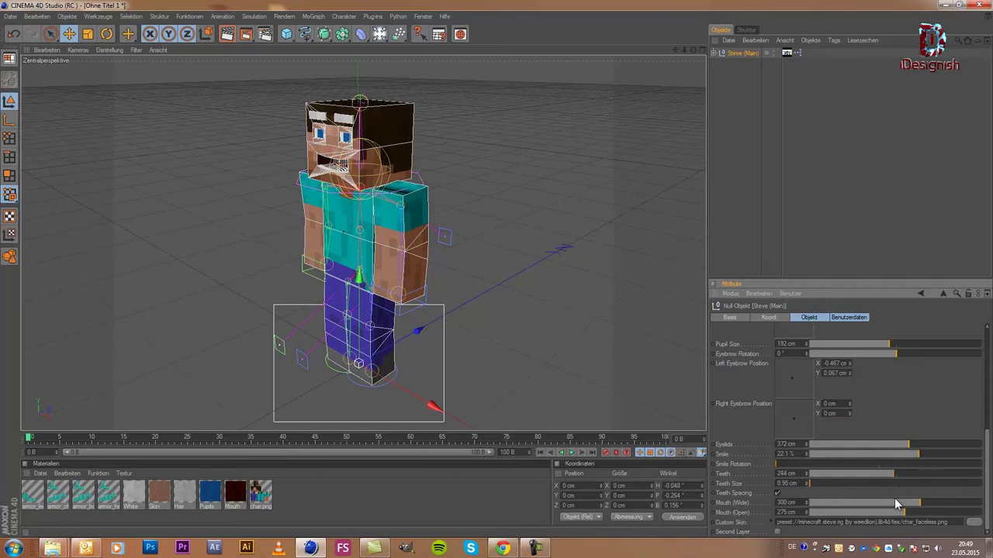
{"action": "mouse_move", "coordinate": [865, 505]}
{"action": "left_mouse_down"}
{"action": "mouse_move", "coordinate": [834, 505]}
{"action": "mouse_move", "coordinate": [912, 504]}
{"action": "mouse_move", "coordinate": [881, 512]}
{"action": "left_mouse_up"}
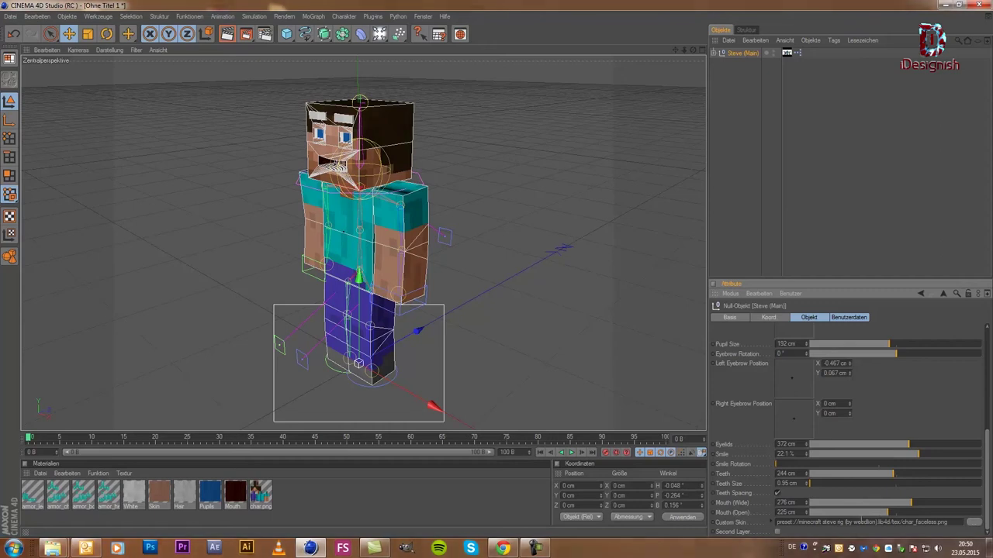
Inspect the Custom Skin path and browse for a skin image, closing without choosing one.
{"action": "left_click", "coordinate": [811, 522]}
{"action": "left_click", "coordinate": [799, 522]}
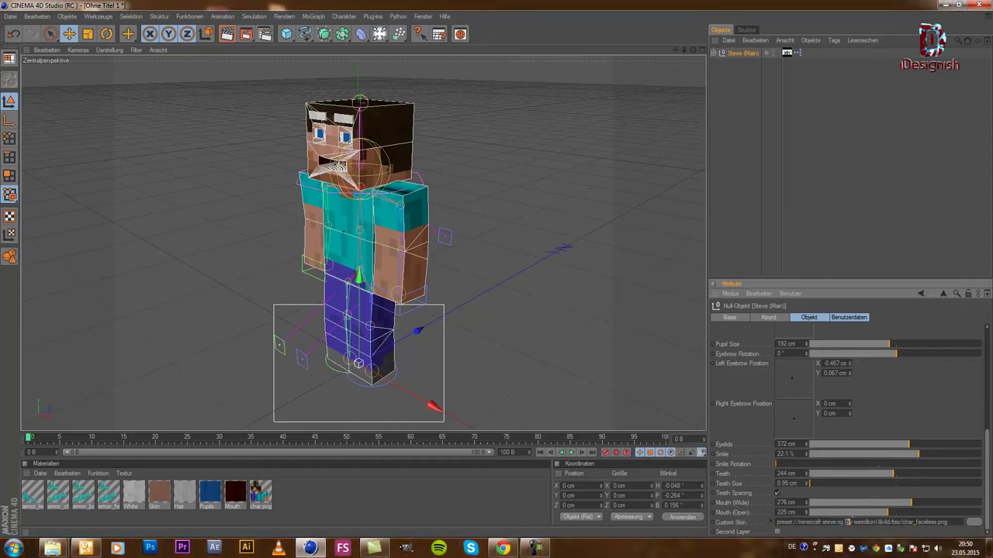
{"action": "left_click_drag", "start_coordinate": [847, 522], "coordinate": [779, 522]}
{"action": "left_click", "coordinate": [778, 522]}
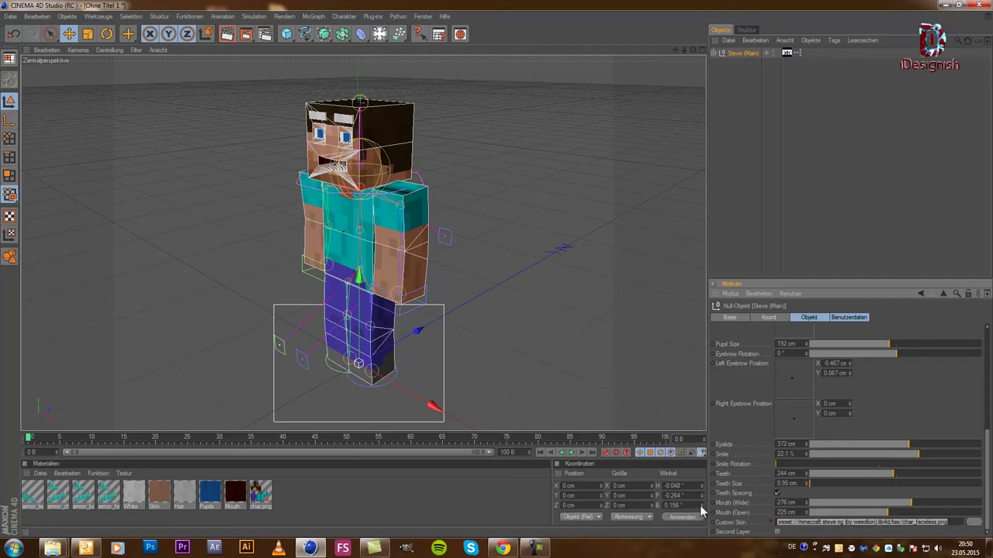
{"action": "left_click", "coordinate": [973, 524]}
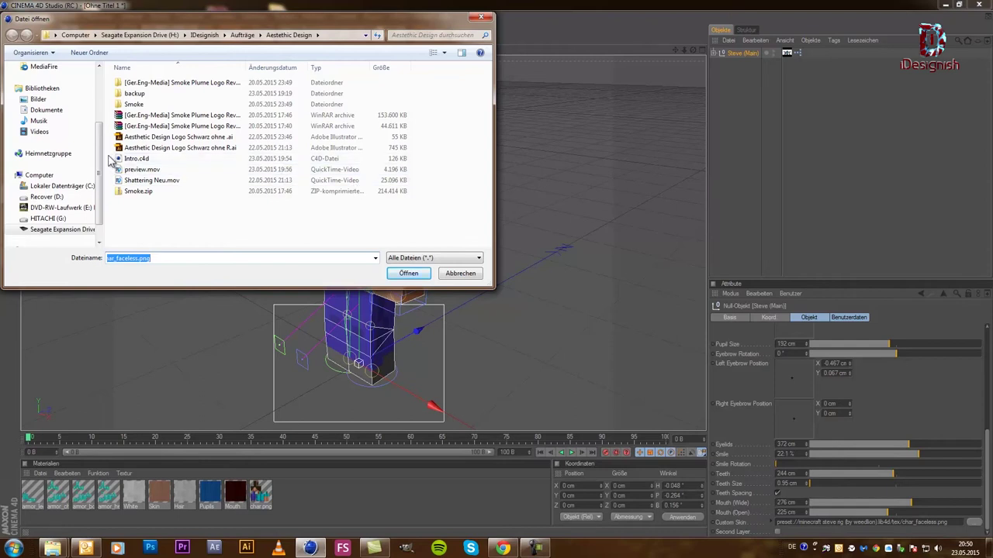
{"action": "scroll", "coordinate": [84, 100], "scroll_direction": "up", "scroll_amount": 3}
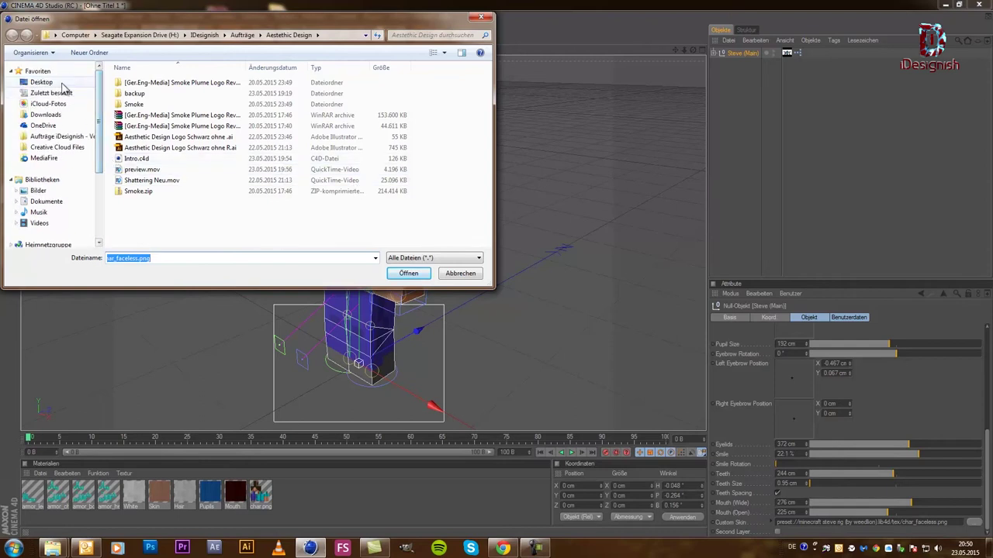
{"action": "left_click", "coordinate": [481, 16]}
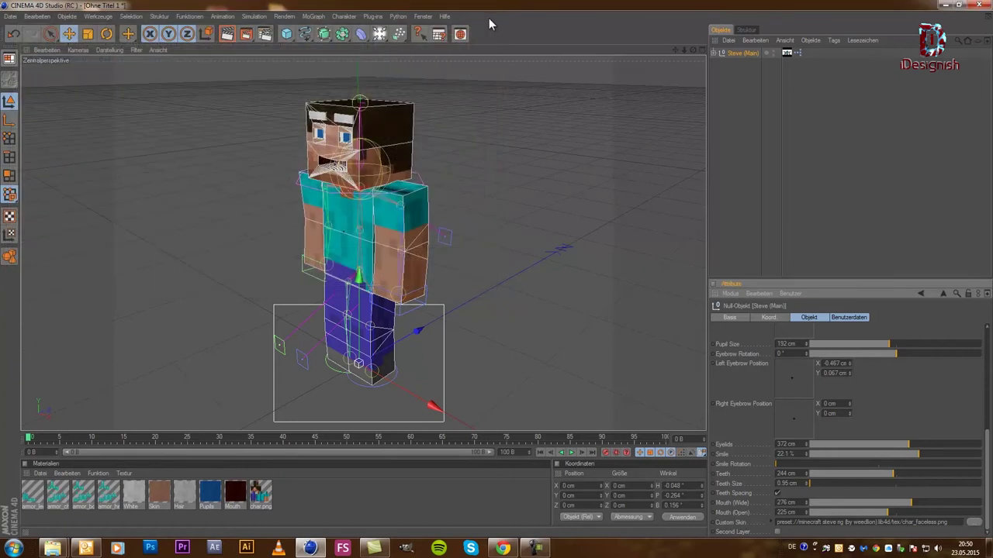
Expand Steve (Main) and the IK Chains (Feet) group to reveal the foot controls.
{"action": "left_click", "coordinate": [555, 180]}
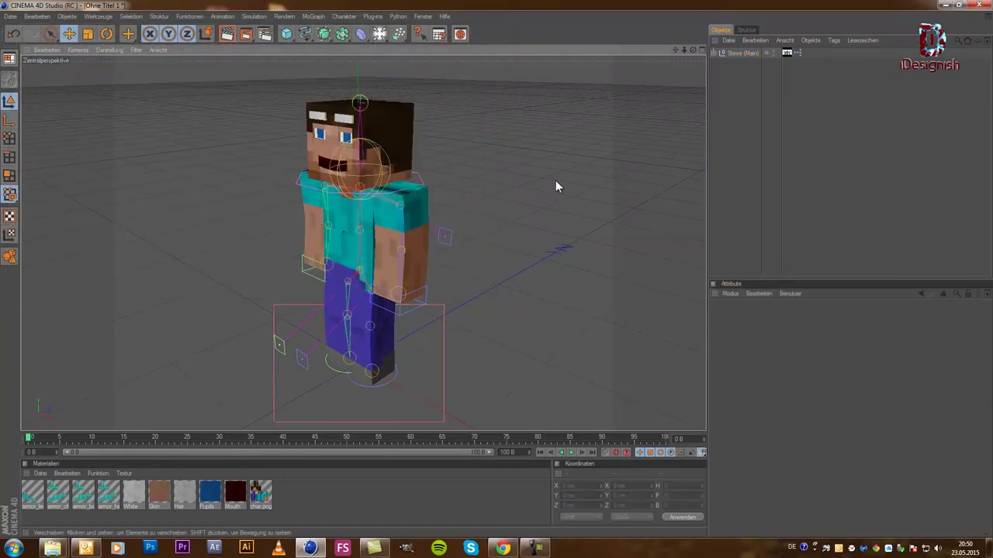
{"action": "scroll", "coordinate": [556, 191], "scroll_direction": "up", "scroll_amount": 2}
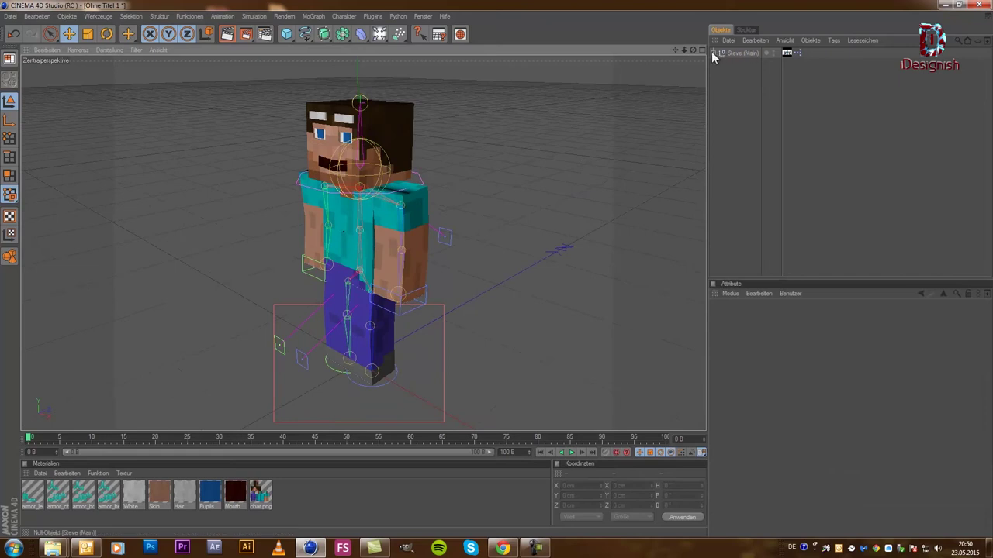
{"action": "left_click", "coordinate": [713, 53]}
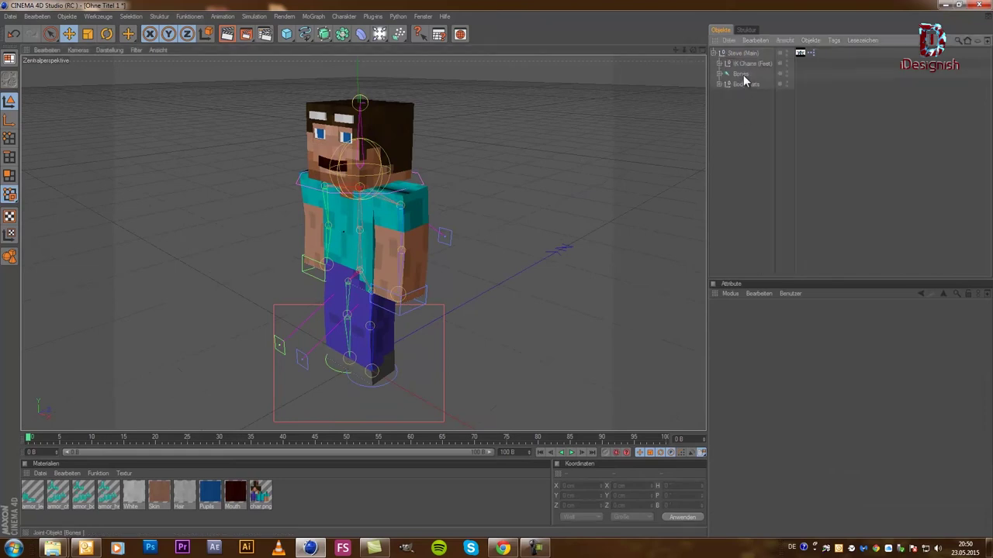
{"action": "left_click", "coordinate": [375, 233]}
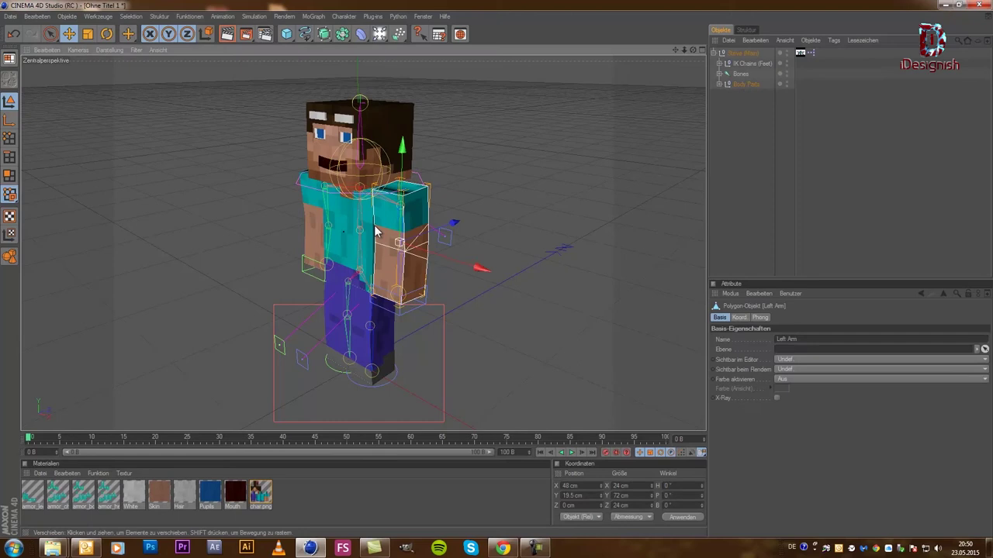
{"action": "left_click", "coordinate": [824, 186]}
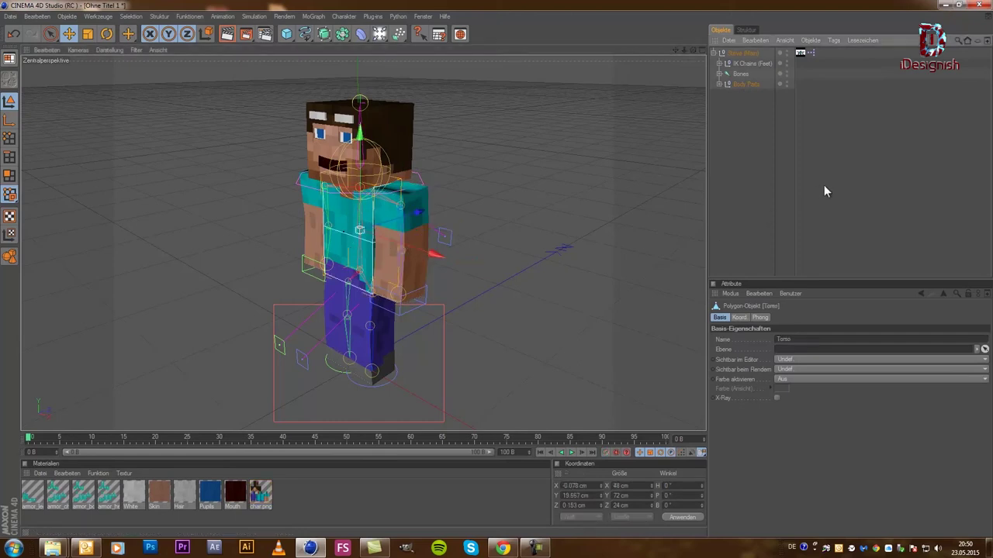
{"action": "left_click", "coordinate": [729, 65]}
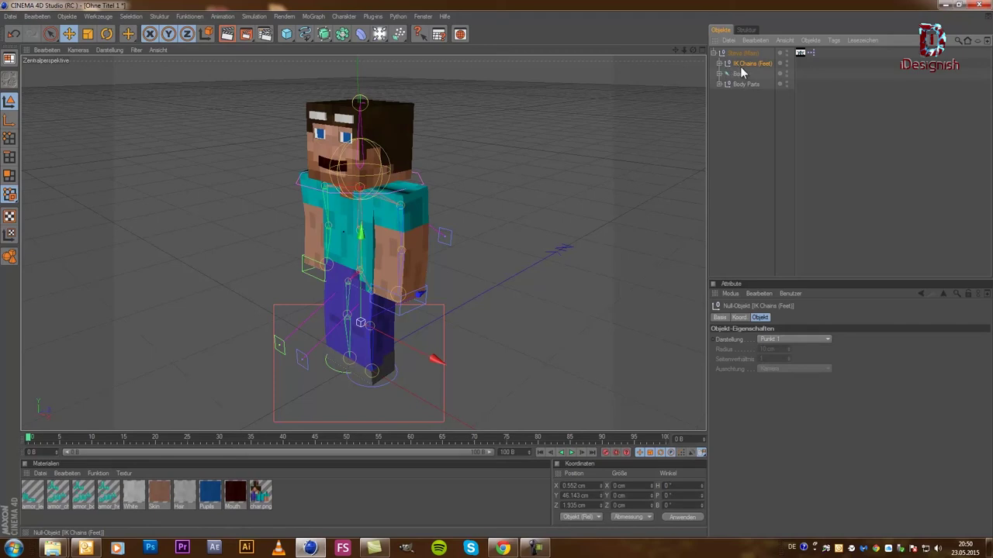
{"action": "left_click", "coordinate": [720, 65]}
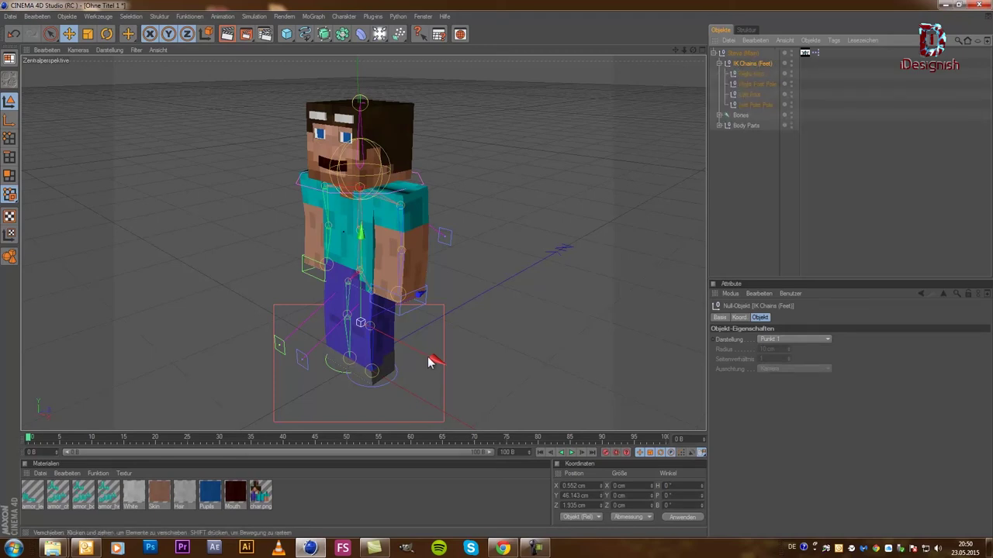
Move the Right Foot control forward to bend the leg and raise its knee pole target.
{"action": "left_click", "coordinate": [745, 75]}
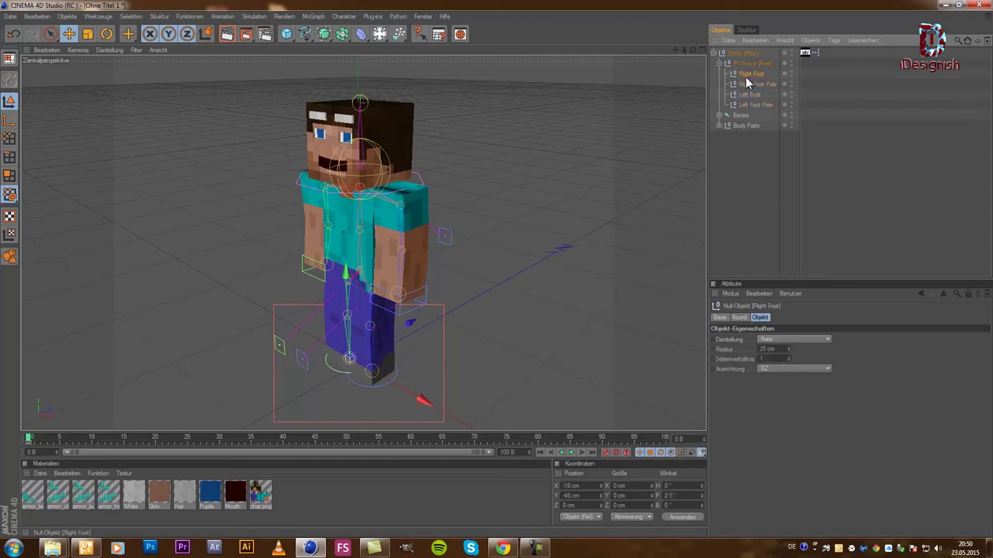
{"action": "left_click_drag", "start_coordinate": [389, 344], "coordinate": [503, 267]}
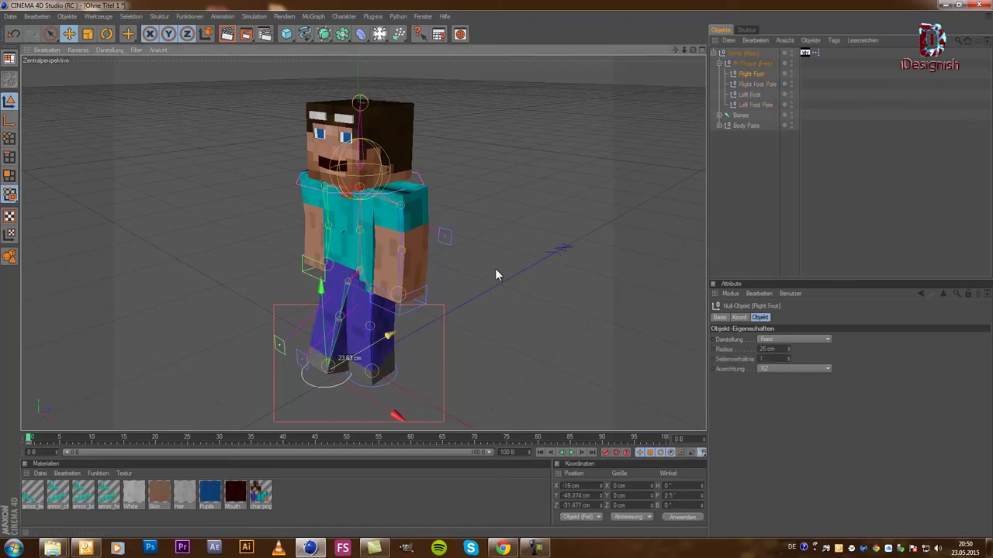
{"action": "left_click", "coordinate": [756, 85]}
{"action": "left_click_drag", "start_coordinate": [237, 326], "coordinate": [382, 353]}
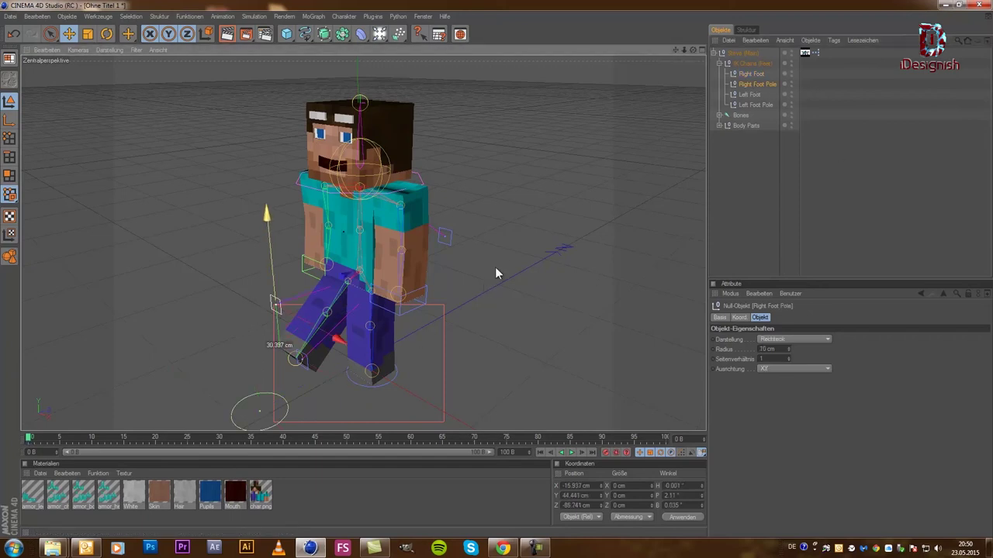
{"action": "key", "text": "ctrl+z"}
{"action": "key", "text": "ctrl+y"}
Move the Left Foot control forward, settling it near Y -35 cm, Z 40 cm.
{"action": "left_click", "coordinate": [750, 94]}
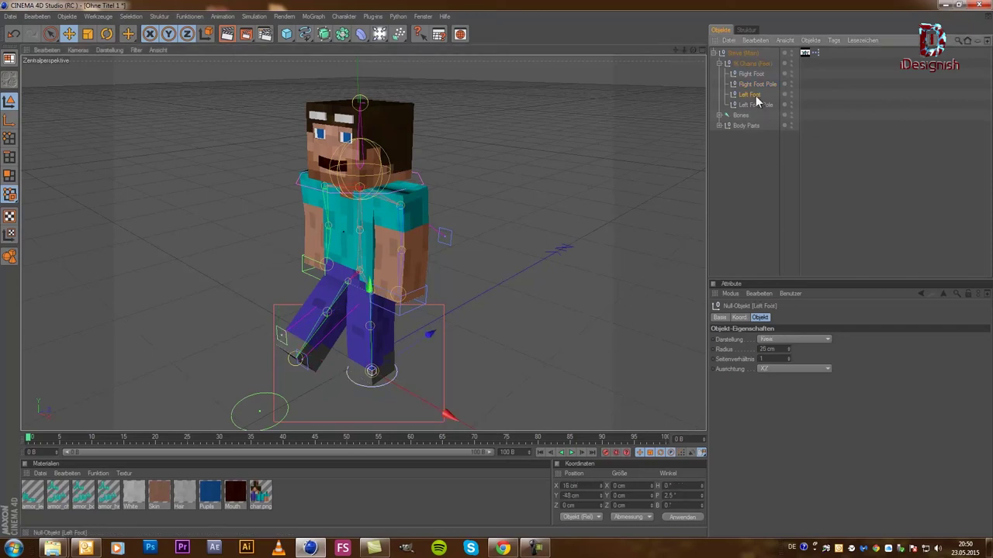
{"action": "mouse_move", "coordinate": [429, 334]}
{"action": "left_mouse_down"}
{"action": "mouse_move", "coordinate": [463, 273]}
{"action": "mouse_move", "coordinate": [501, 273]}
{"action": "left_mouse_up"}
{"action": "key", "text": "ctrl+z"}
{"action": "key", "text": "ctrl+z"}
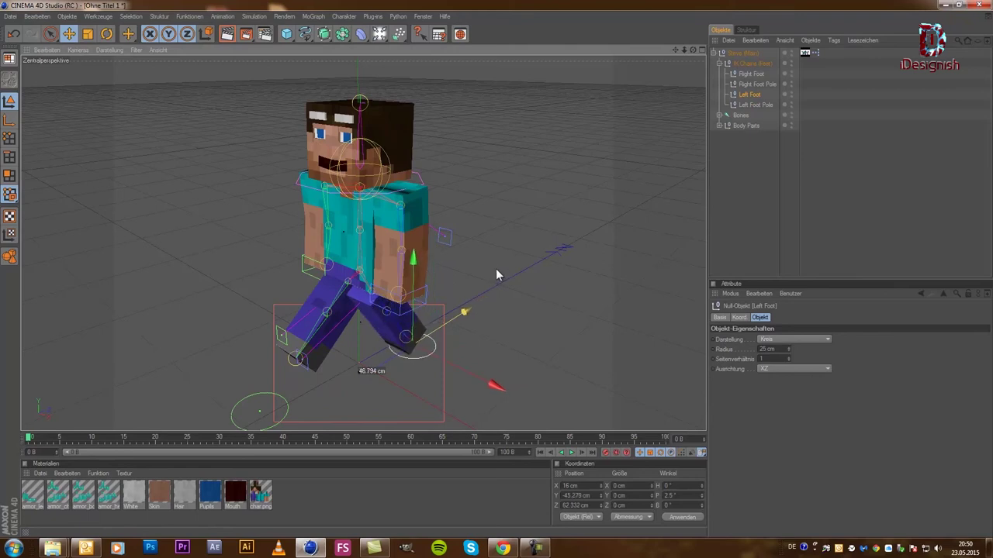
{"action": "key", "text": "ctrl+z"}
{"action": "key", "text": "ctrl+y"}
{"action": "key", "text": "ctrl+z"}
{"action": "key", "text": "ctrl+y"}
{"action": "key", "text": "ctrl+z"}
{"action": "key", "text": "ctrl+z"}
{"action": "key", "text": "ctrl+z"}
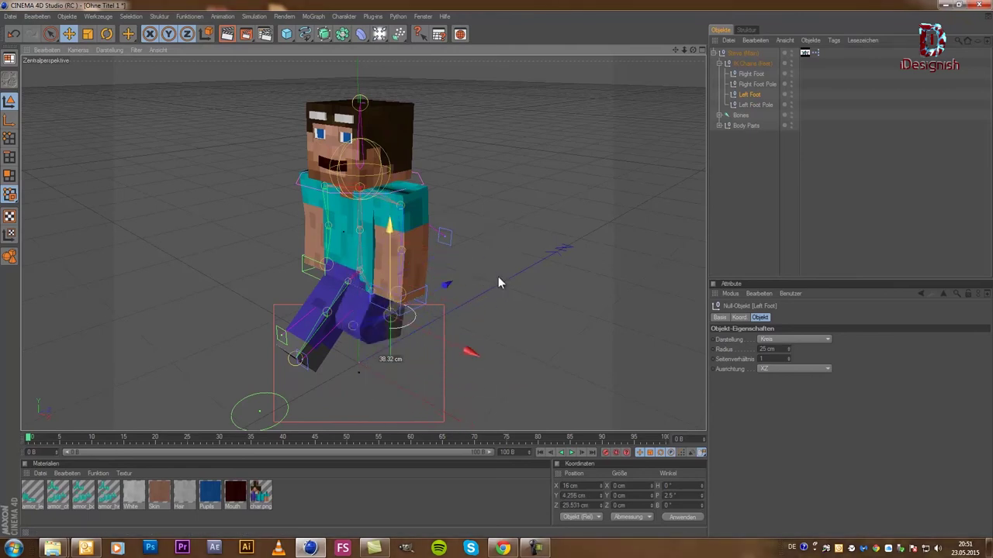
{"action": "key", "text": "ctrl+y"}
{"action": "key", "text": "ctrl+y"}
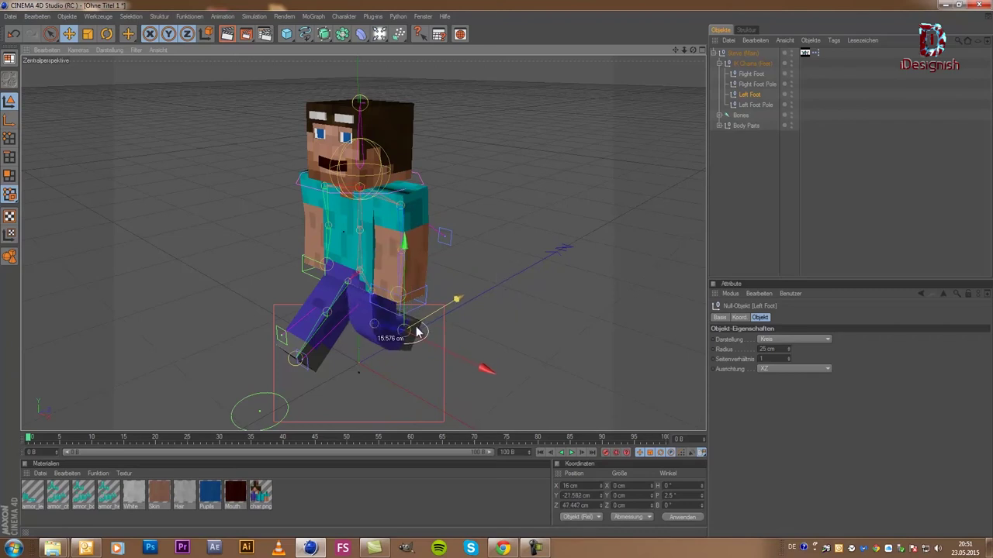
{"action": "key", "text": "ctrl+y"}
{"action": "key", "text": "ctrl+z"}
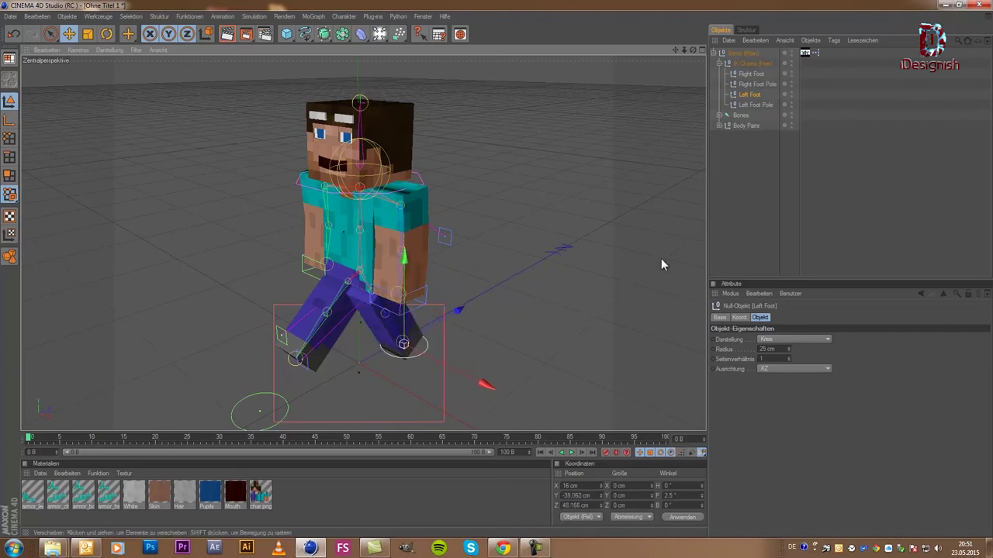
Expand Bones > IK Chains (Arms) and select the Left Hand IK goal.
{"action": "left_click", "coordinate": [720, 116]}
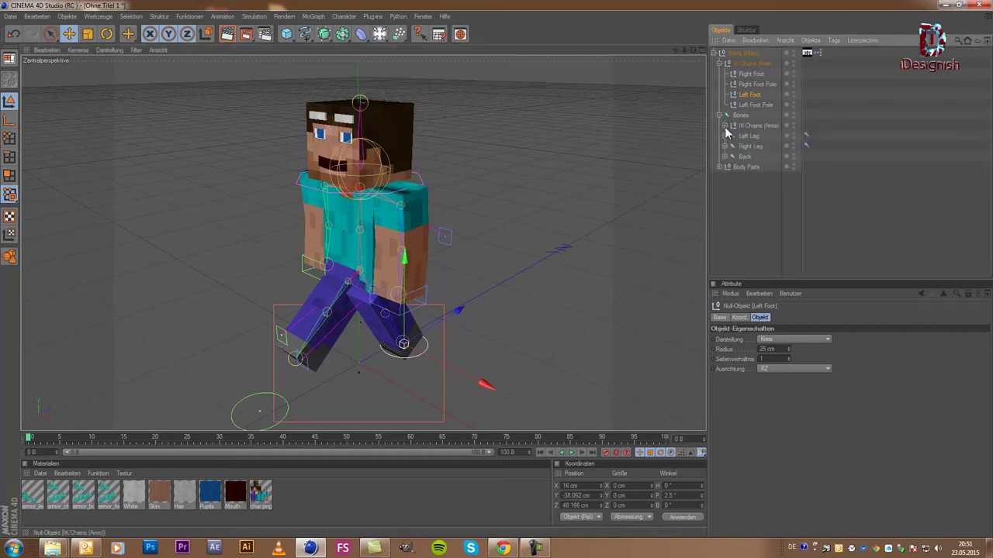
{"action": "left_click", "coordinate": [724, 125]}
{"action": "left_click", "coordinate": [757, 157]}
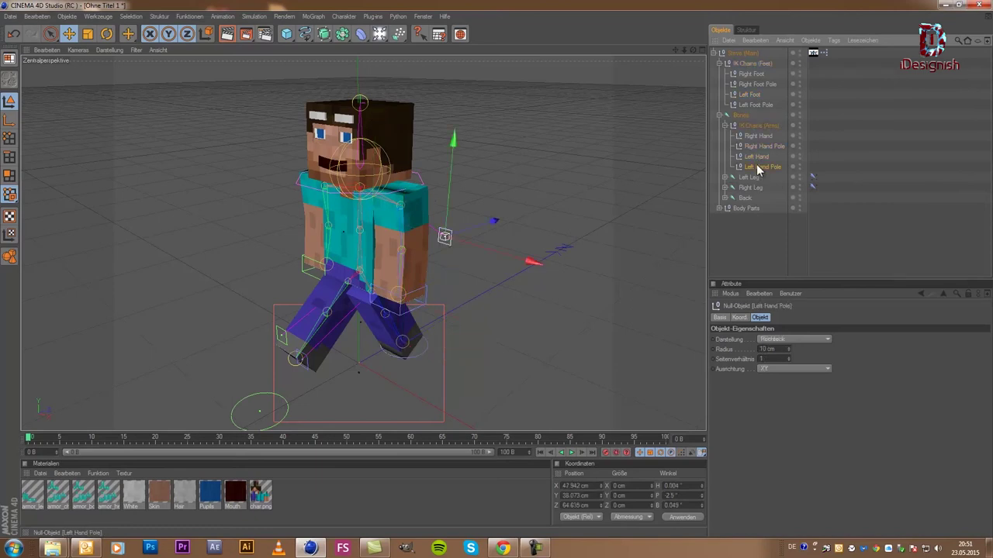
Move and rotate the Left Hand goal to fold the arm across the chest, near Y 47, Z -103 cm.
{"action": "left_click_drag", "start_coordinate": [437, 290], "coordinate": [497, 275]}
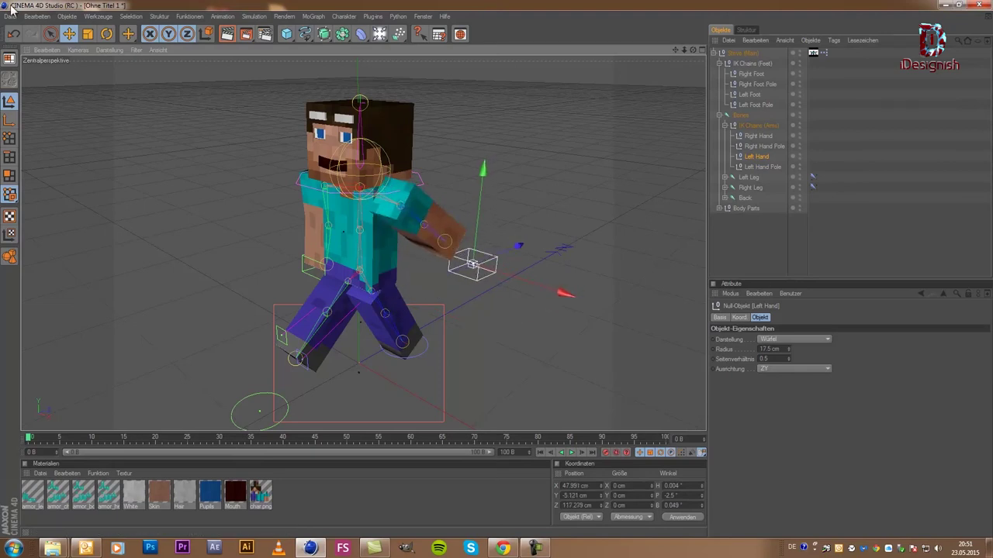
{"action": "left_click", "coordinate": [107, 35]}
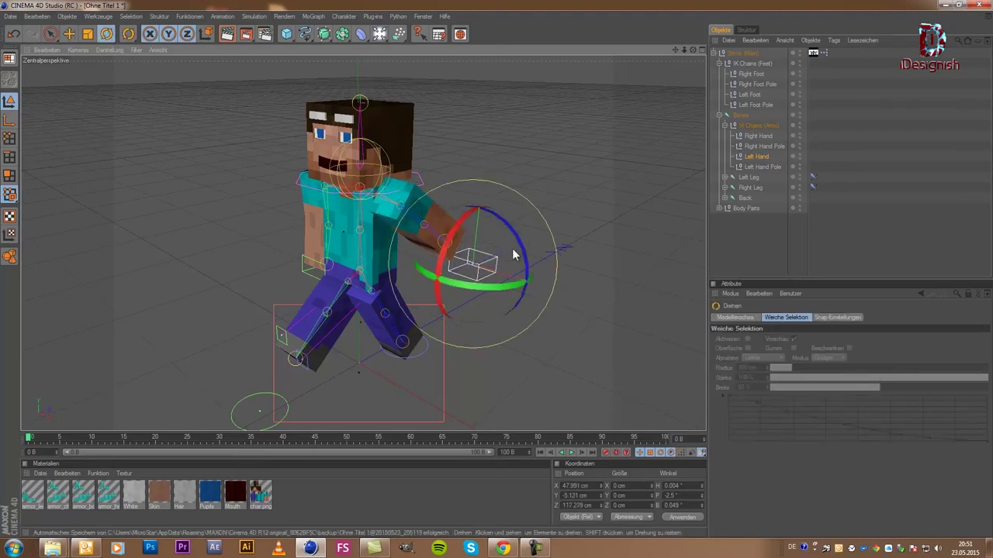
{"action": "left_click_drag", "start_coordinate": [524, 247], "coordinate": [512, 304]}
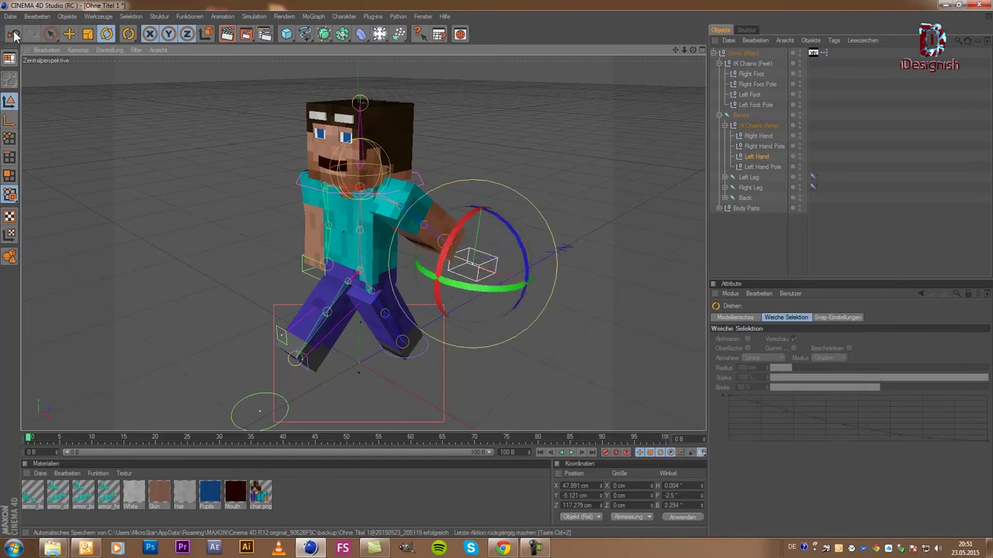
{"action": "left_click", "coordinate": [50, 34]}
{"action": "mouse_move", "coordinate": [481, 244]}
{"action": "left_mouse_down"}
{"action": "mouse_move", "coordinate": [498, 283]}
{"action": "mouse_move", "coordinate": [504, 235]}
{"action": "left_mouse_up"}
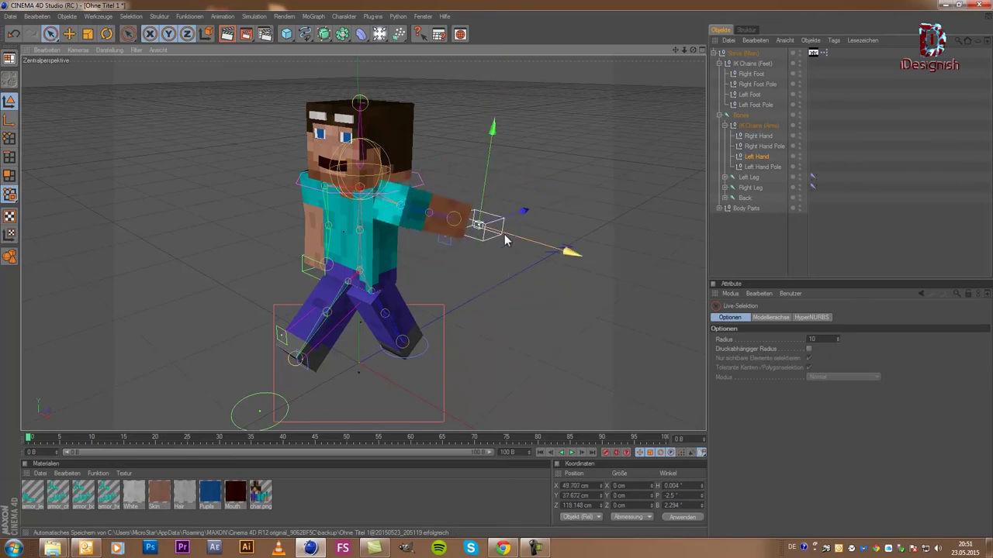
{"action": "left_click_drag", "start_coordinate": [495, 271], "coordinate": [504, 272]}
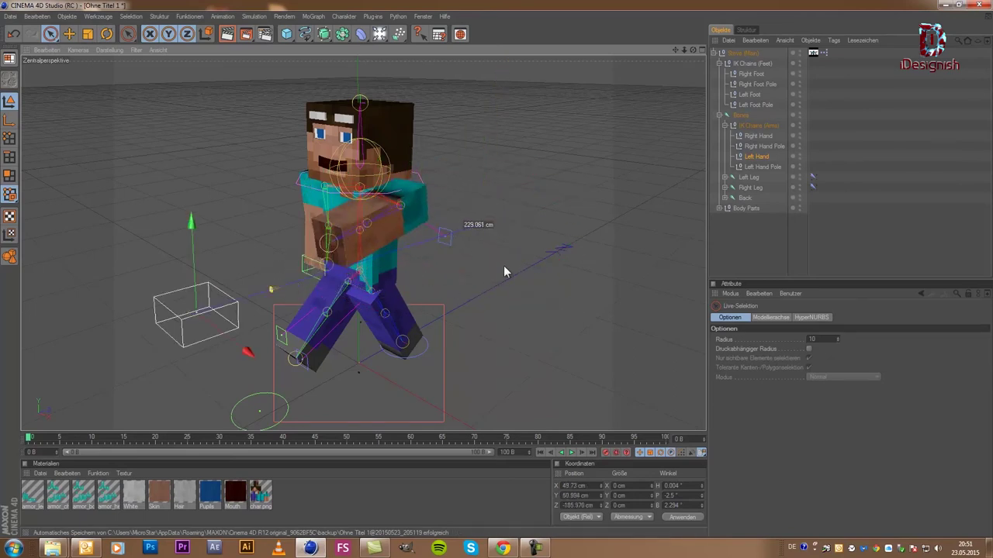
{"action": "left_click_drag", "start_coordinate": [504, 271], "coordinate": [491, 269]}
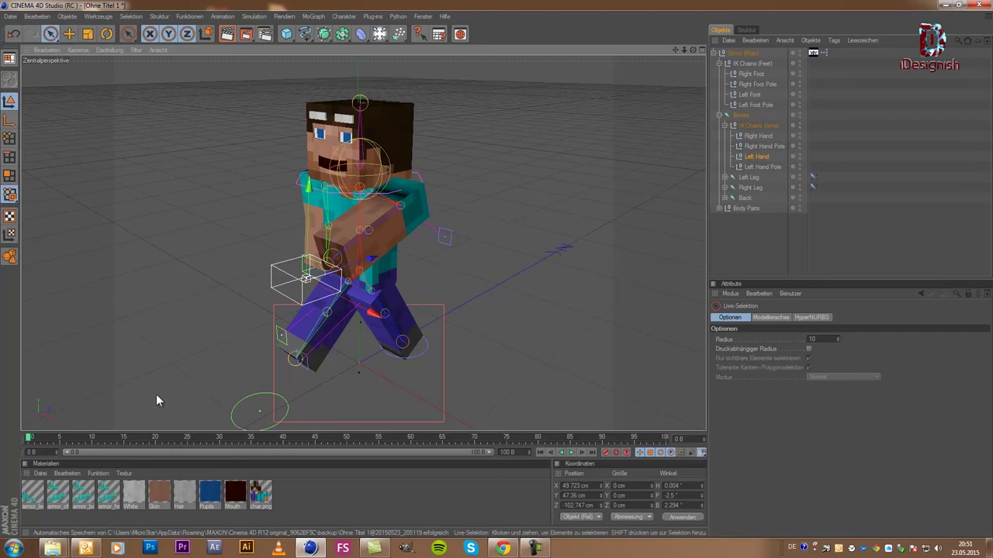
{"action": "left_click", "coordinate": [29, 440]}
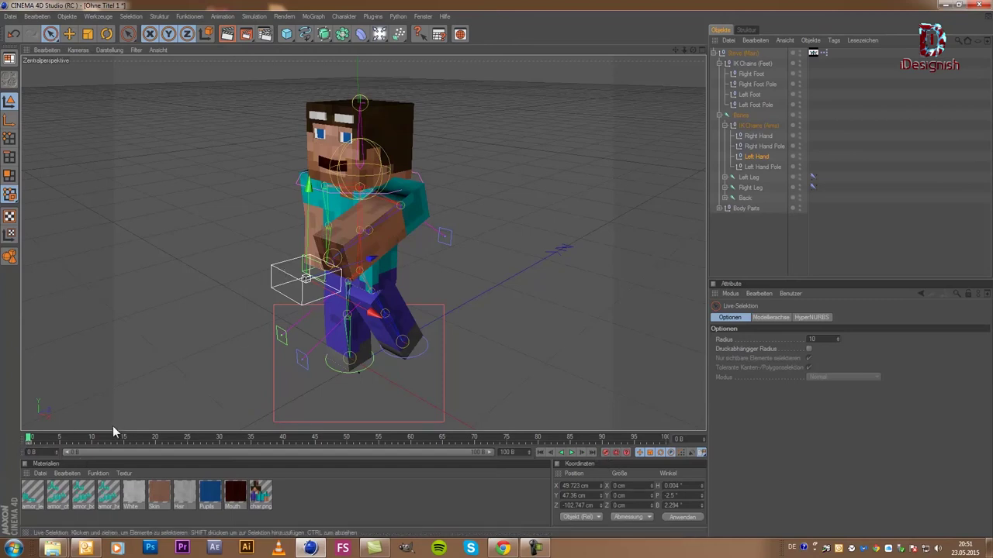
Scrub to around frame 80, lower the Left Hand goal, then return to an earlier frame.
{"action": "left_click_drag", "start_coordinate": [110, 440], "coordinate": [539, 439]}
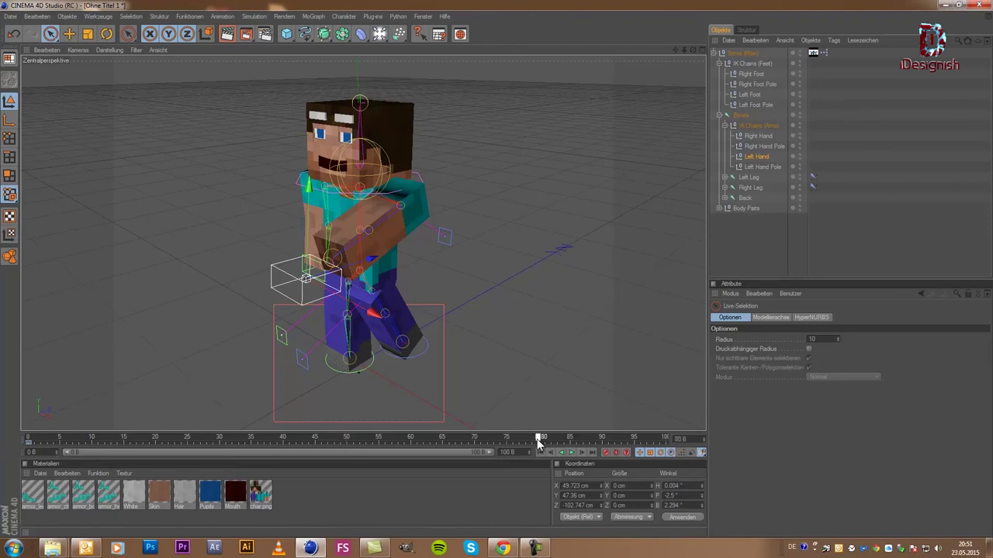
{"action": "left_click_drag", "start_coordinate": [299, 250], "coordinate": [505, 271]}
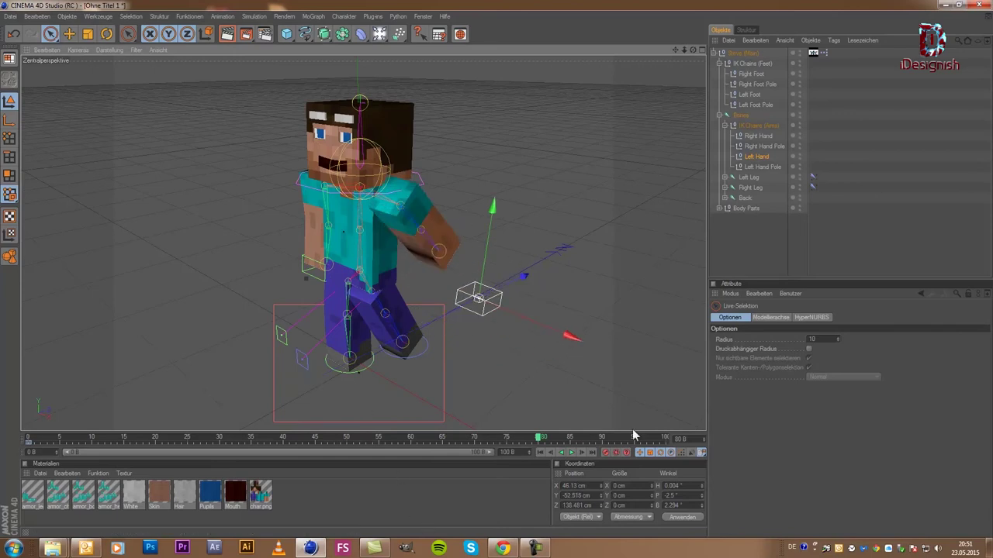
{"action": "left_click", "coordinate": [605, 459]}
{"action": "left_click", "coordinate": [44, 442]}
{"action": "left_click_drag", "start_coordinate": [16, 446], "coordinate": [417, 443]}
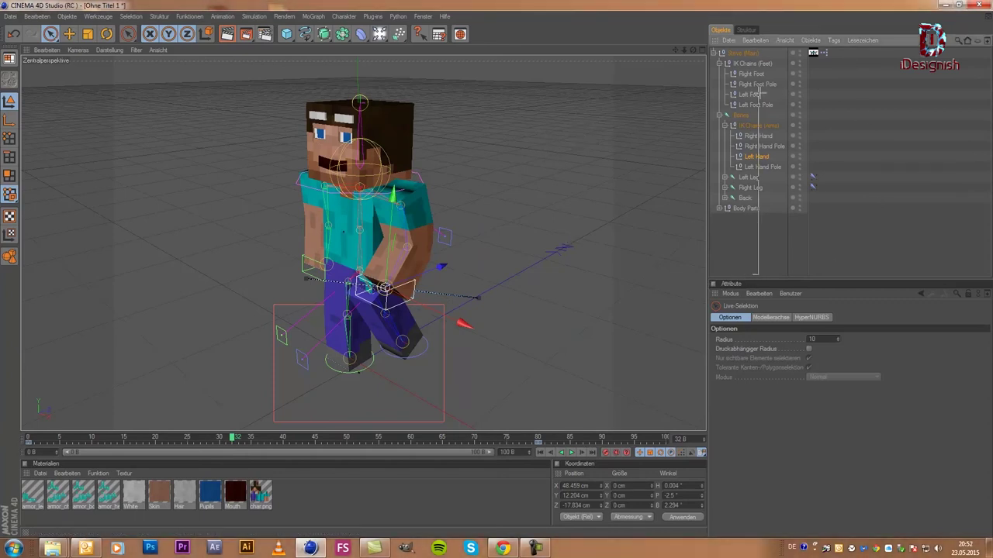
Delete all objects and all materials, then minimize Cinema 4D.
{"action": "key", "text": "ctrl+a"}
{"action": "key", "text": "Delete"}
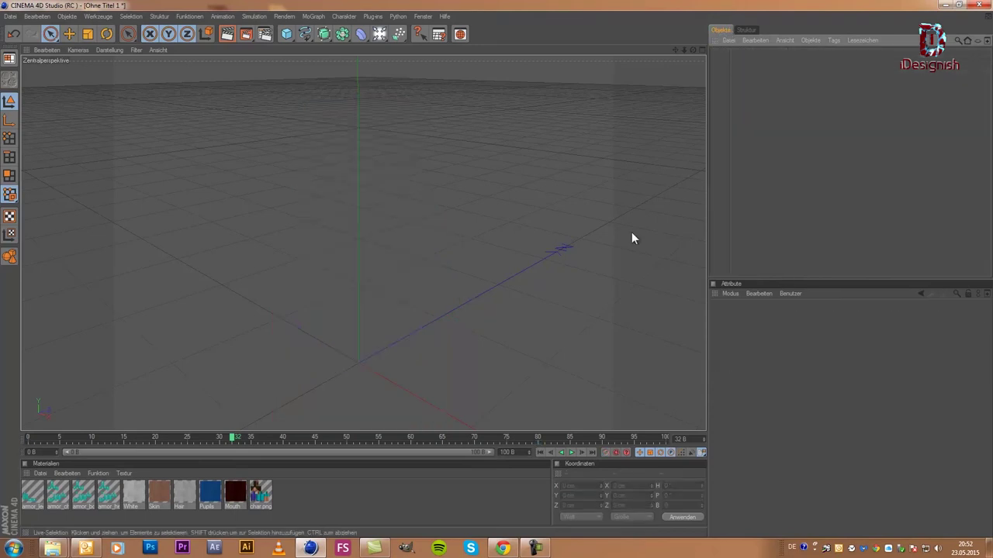
{"action": "key", "text": "ctrl+a"}
{"action": "key", "text": "Delete"}
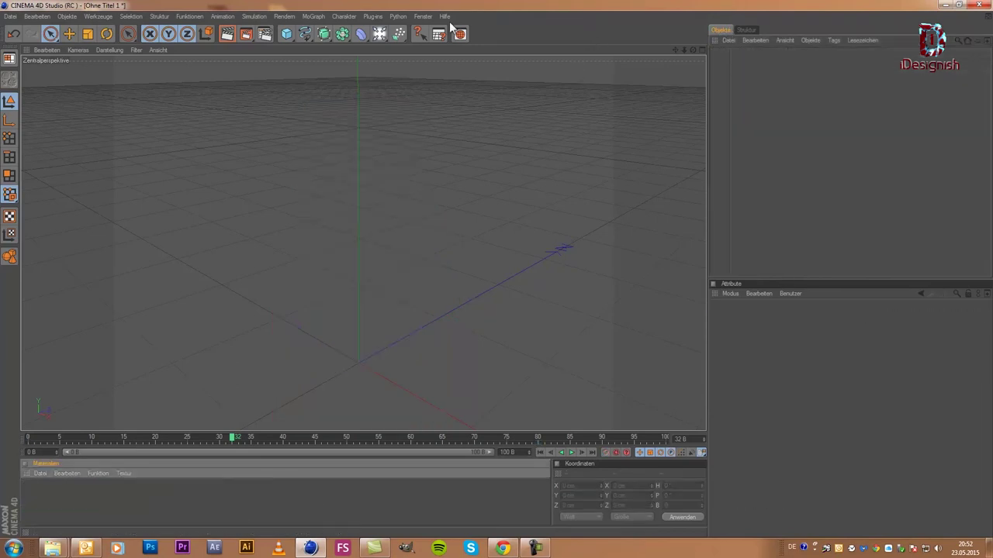
{"action": "left_click", "coordinate": [944, 6]}
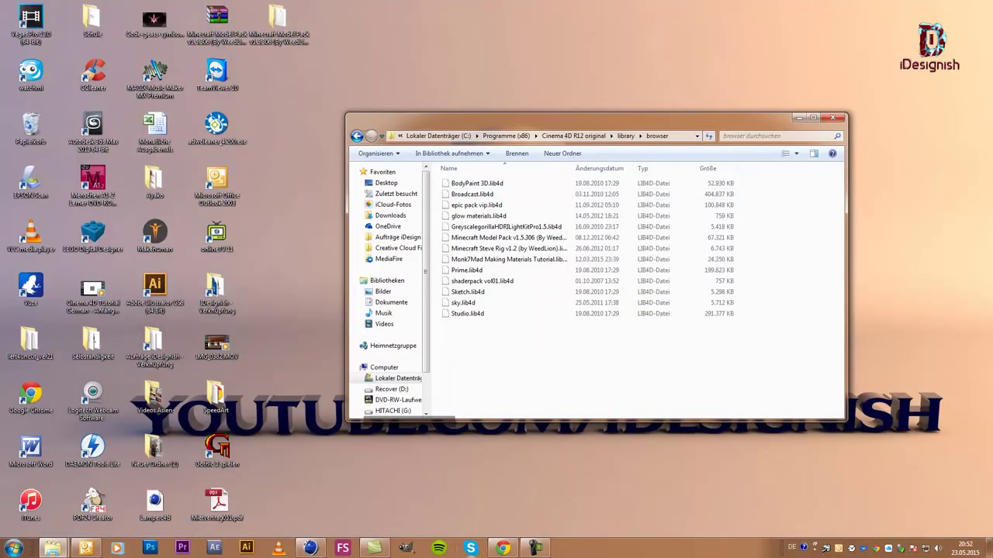
Glance at the MediaFire model pack page in Chrome, then return to Cinema 4D.
{"action": "left_click", "coordinate": [508, 549]}
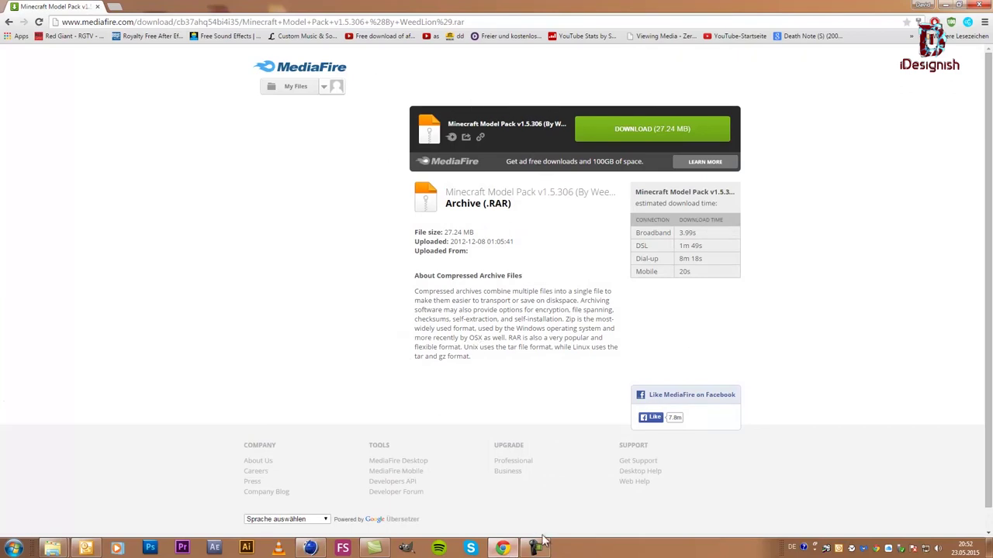
{"action": "left_click", "coordinate": [505, 549]}
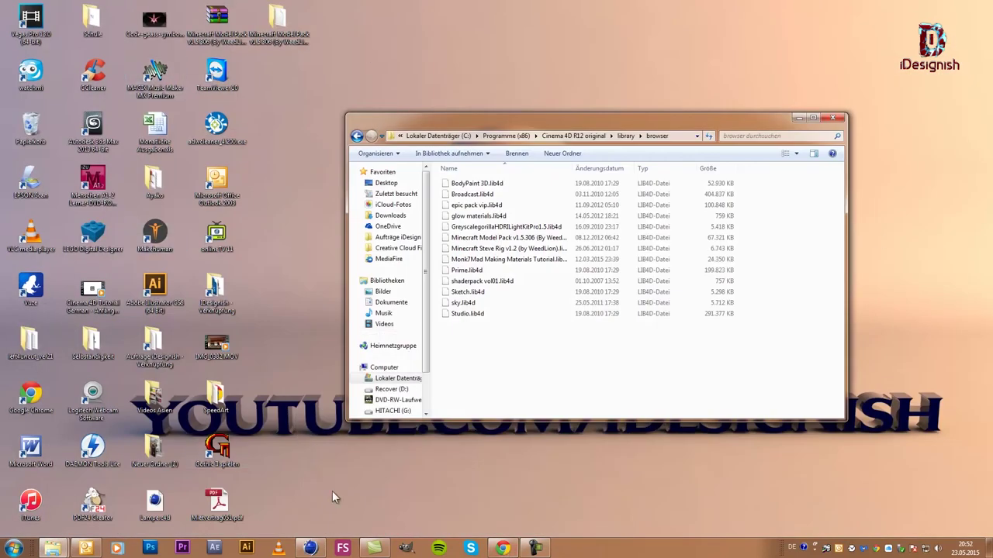
{"action": "left_click", "coordinate": [309, 549]}
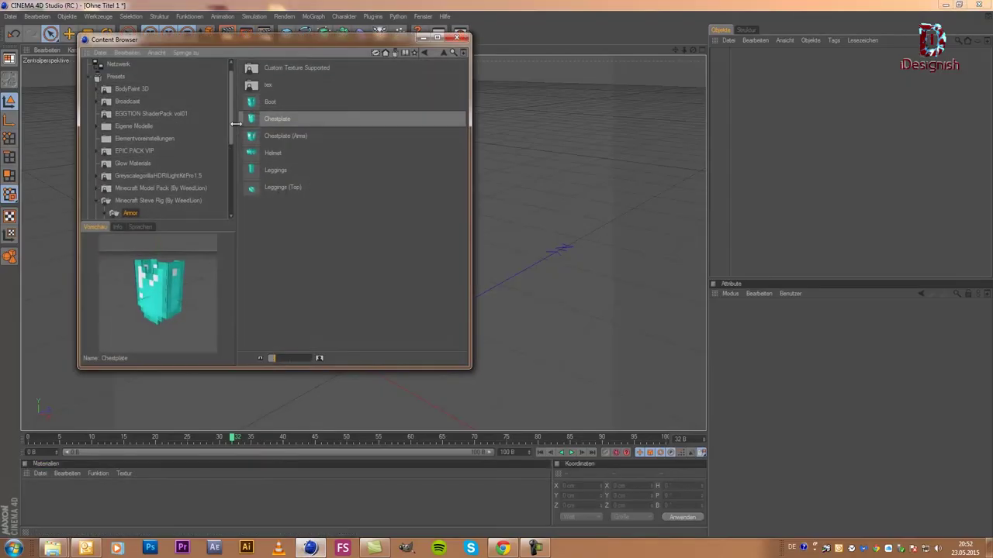
Expand the Minecraft Model Pack and browse its Extra, Natural and Paintings folders.
{"action": "left_click_drag", "start_coordinate": [231, 131], "coordinate": [233, 163]}
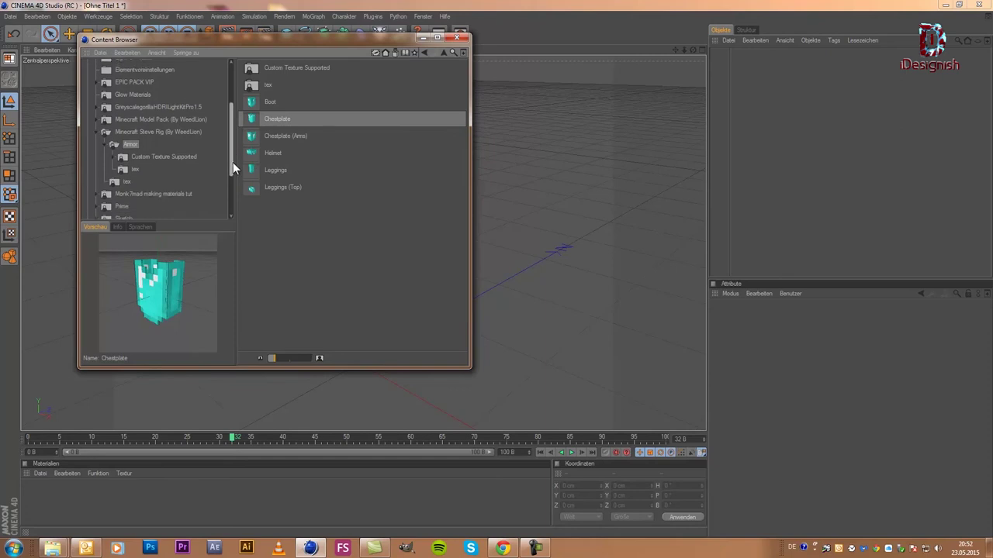
{"action": "left_click", "coordinate": [180, 116]}
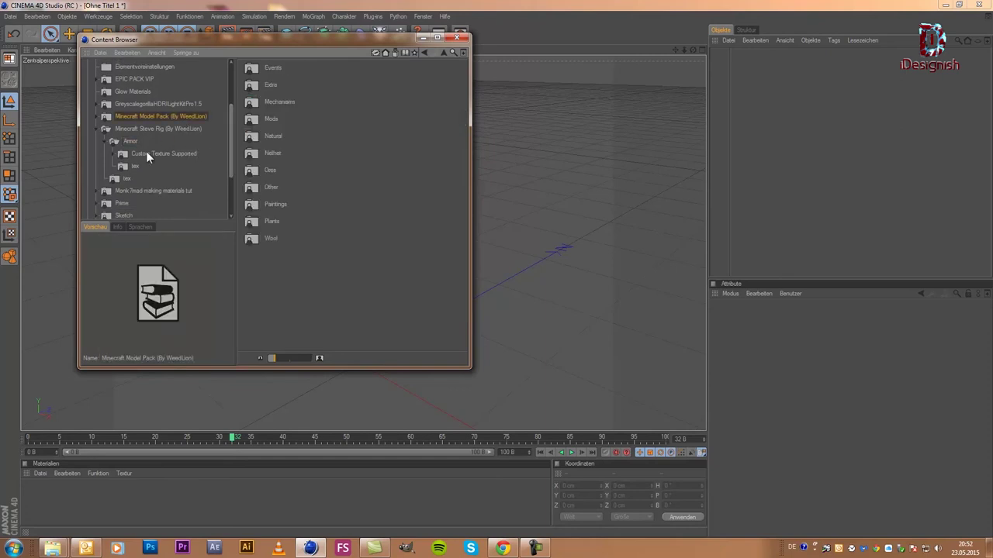
{"action": "left_click", "coordinate": [95, 117]}
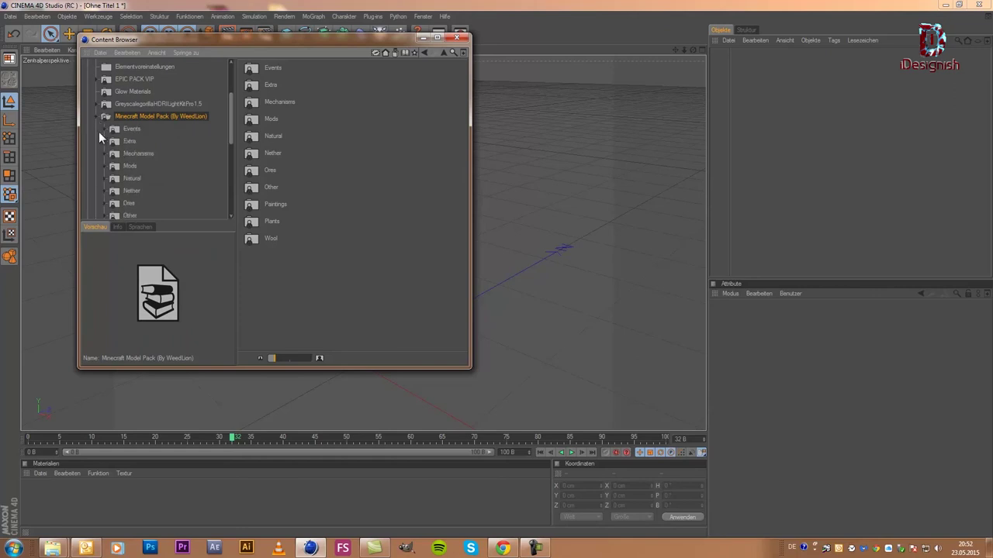
{"action": "left_click", "coordinate": [118, 141]}
{"action": "scroll", "coordinate": [119, 155], "scroll_direction": "down", "scroll_amount": 2}
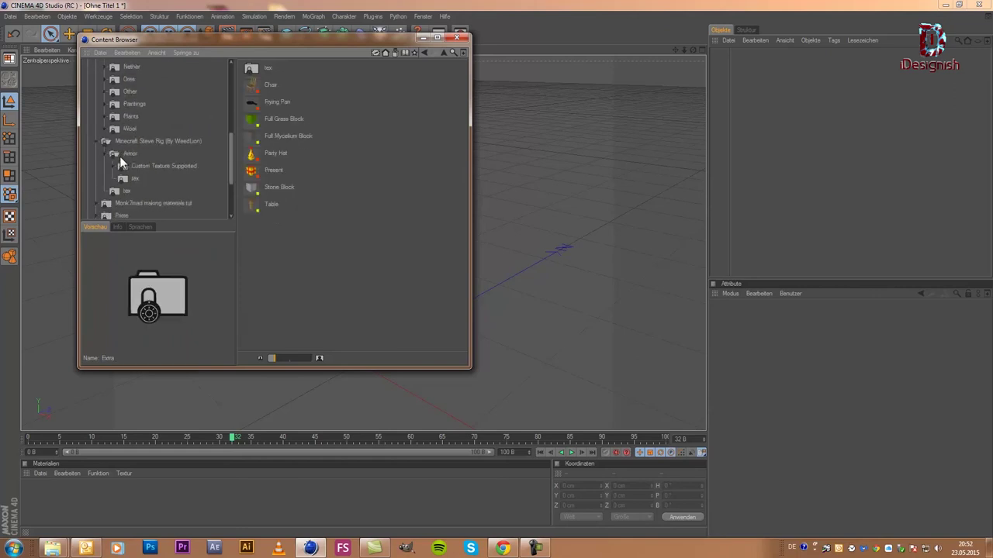
{"action": "left_click", "coordinate": [129, 129]}
{"action": "left_click", "coordinate": [130, 115]}
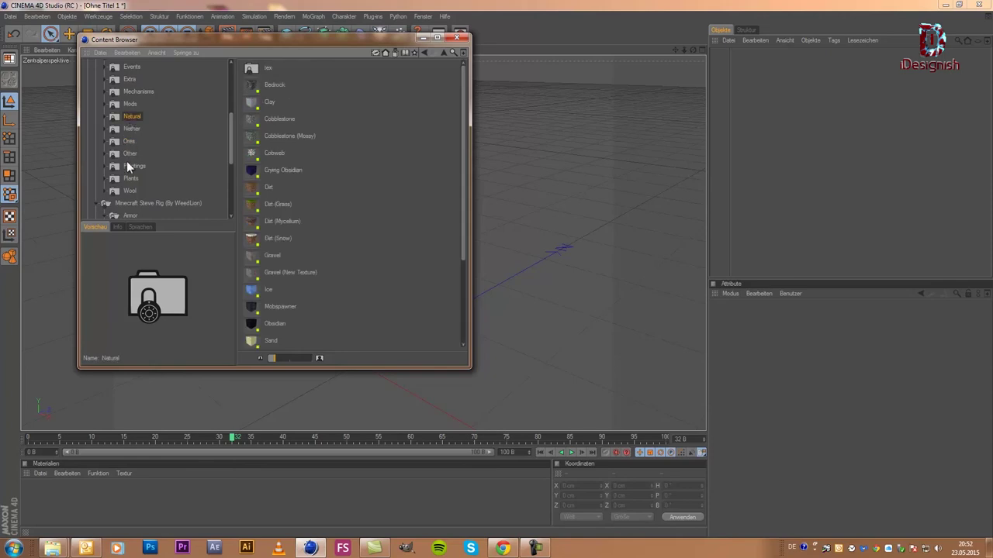
{"action": "left_click", "coordinate": [128, 166]}
{"action": "scroll", "coordinate": [127, 159], "scroll_direction": "up", "scroll_amount": 2}
{"action": "left_click", "coordinate": [129, 141]}
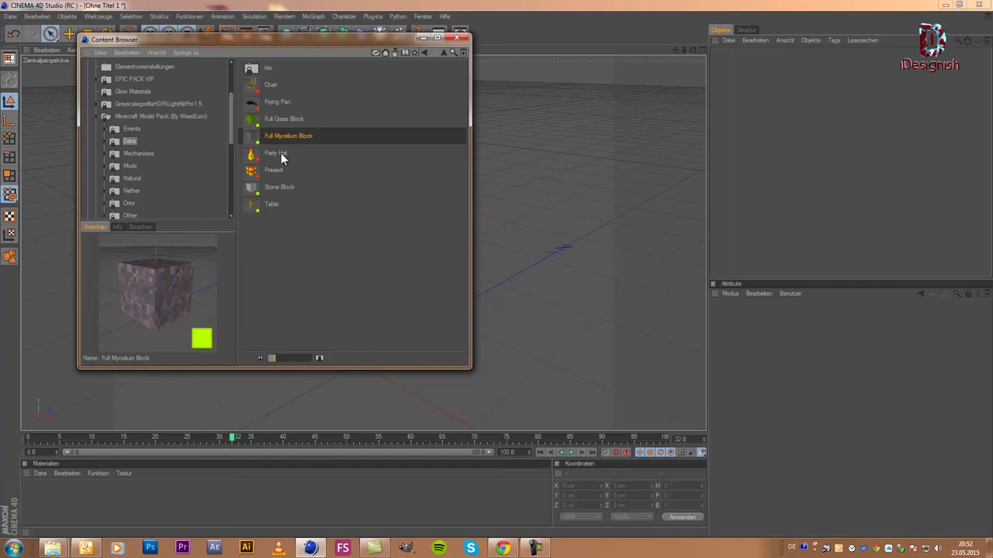
Check the Nether and Events folders, return to Natural, and open Dirt (Grass)'s context menu.
{"action": "left_click", "coordinate": [132, 179]}
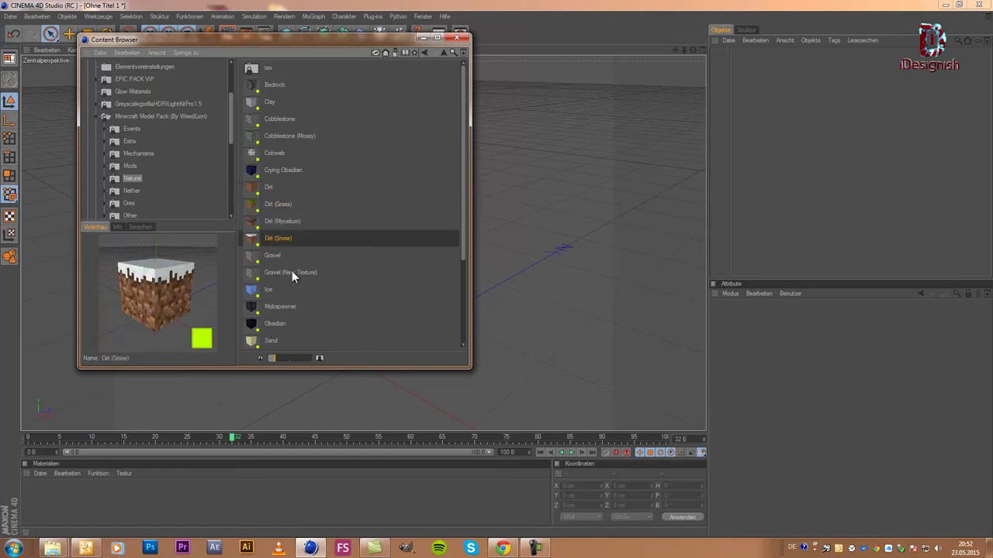
{"action": "left_click", "coordinate": [122, 192]}
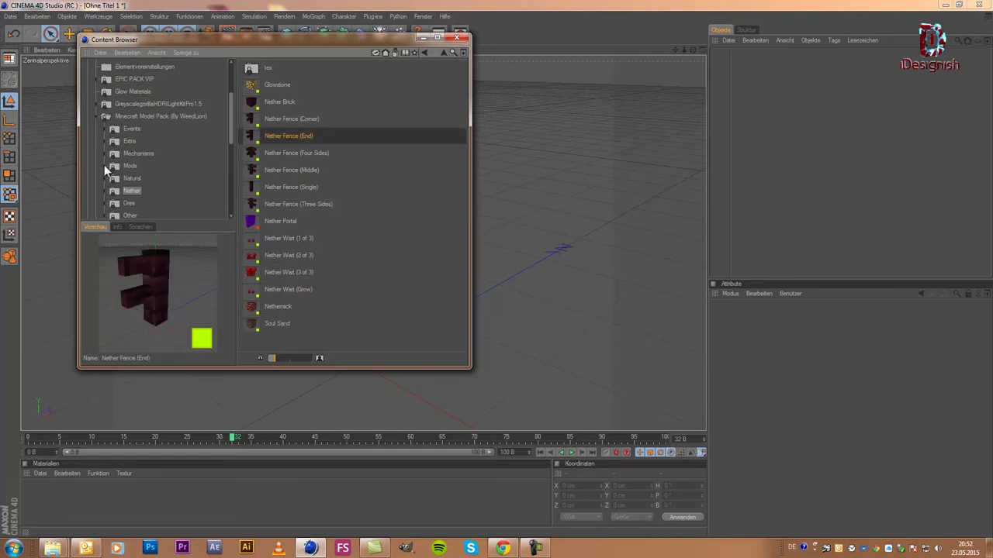
{"action": "left_click", "coordinate": [129, 143]}
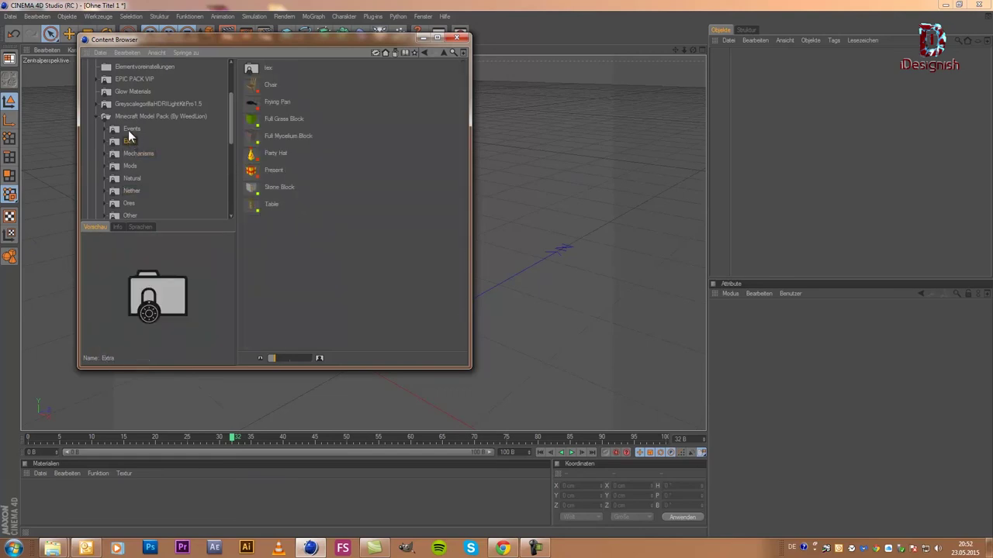
{"action": "left_click", "coordinate": [129, 130]}
{"action": "left_click", "coordinate": [129, 178]}
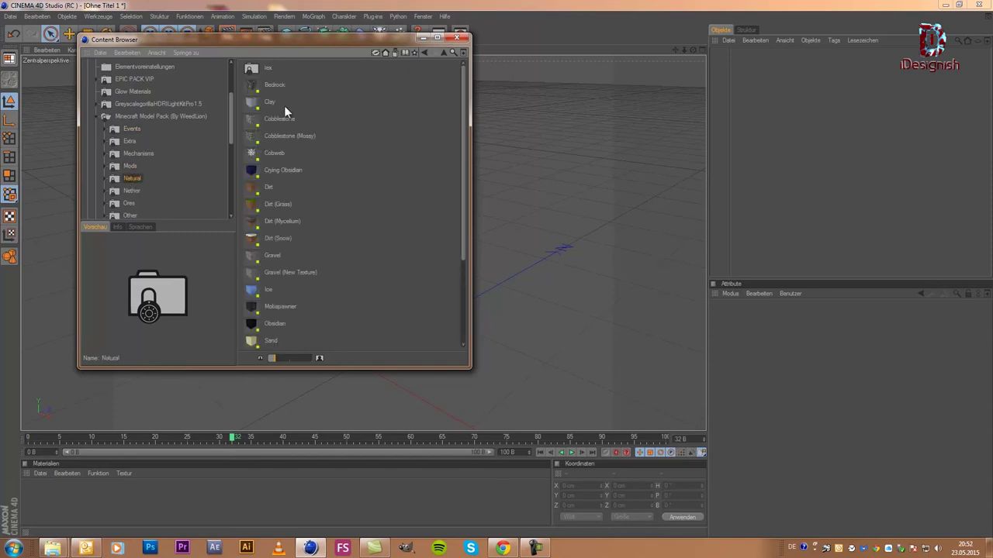
{"action": "left_click", "coordinate": [271, 203]}
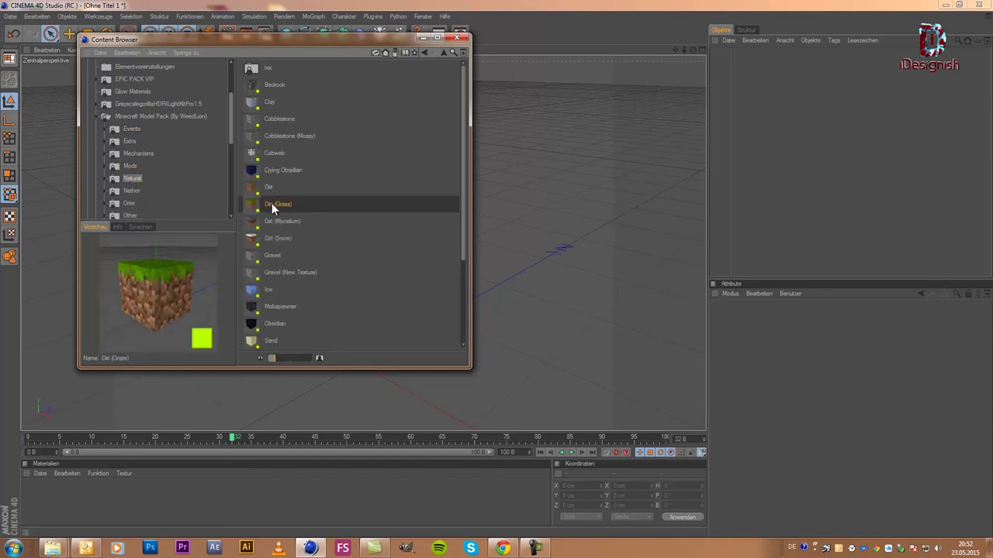
{"action": "right_click", "coordinate": [271, 204]}
Load the Dirt (Grass) block and place a first copy beside it.
{"action": "left_click", "coordinate": [284, 207]}
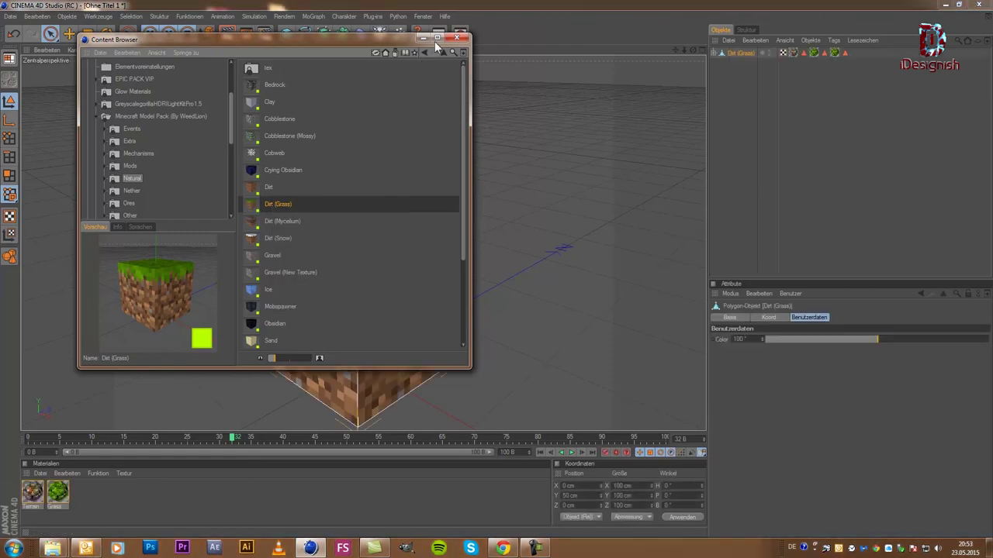
{"action": "left_click", "coordinate": [456, 38]}
{"action": "scroll", "coordinate": [353, 314], "scroll_direction": "down", "scroll_amount": 2}
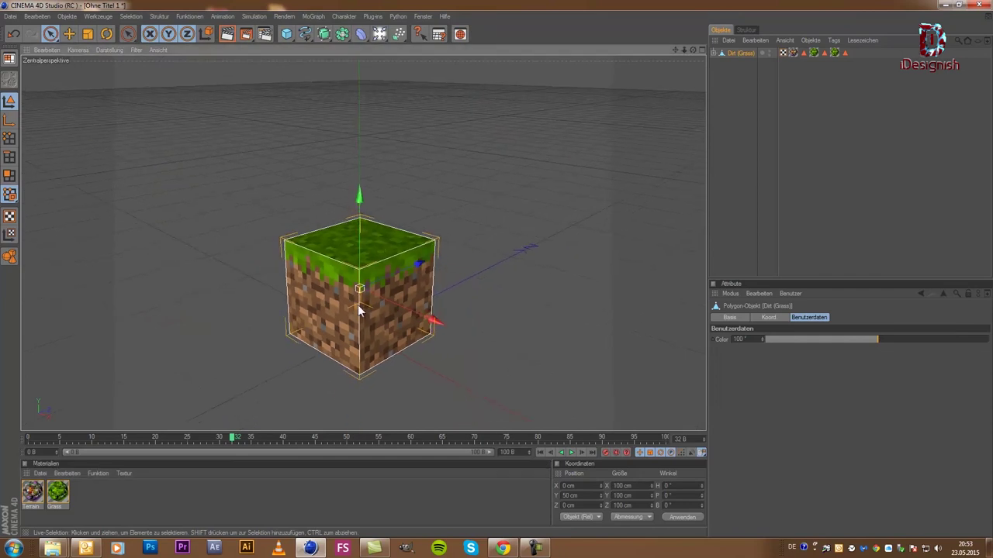
{"action": "key", "text": "ctrl+c"}
{"action": "key", "text": "ctrl+v"}
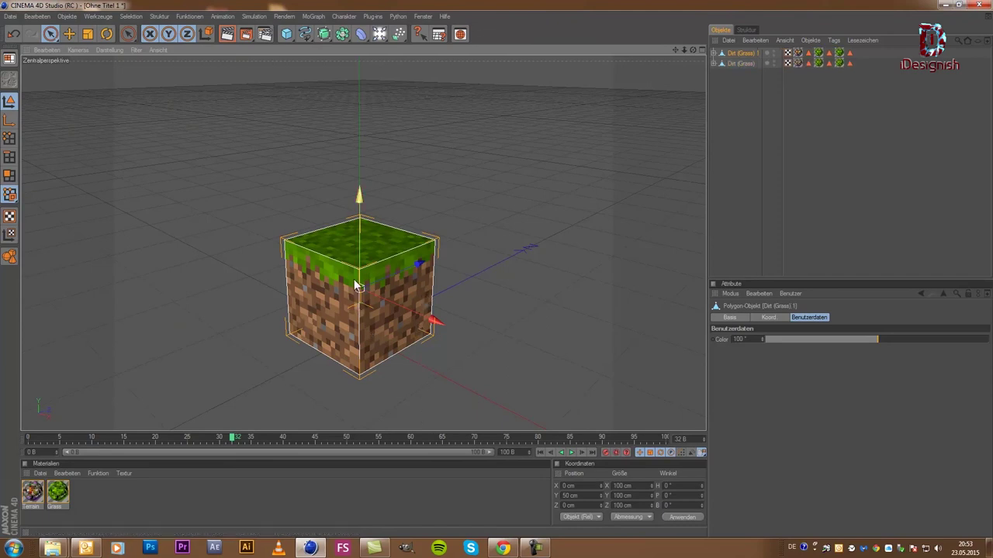
{"action": "left_click_drag", "start_coordinate": [396, 283], "coordinate": [497, 270]}
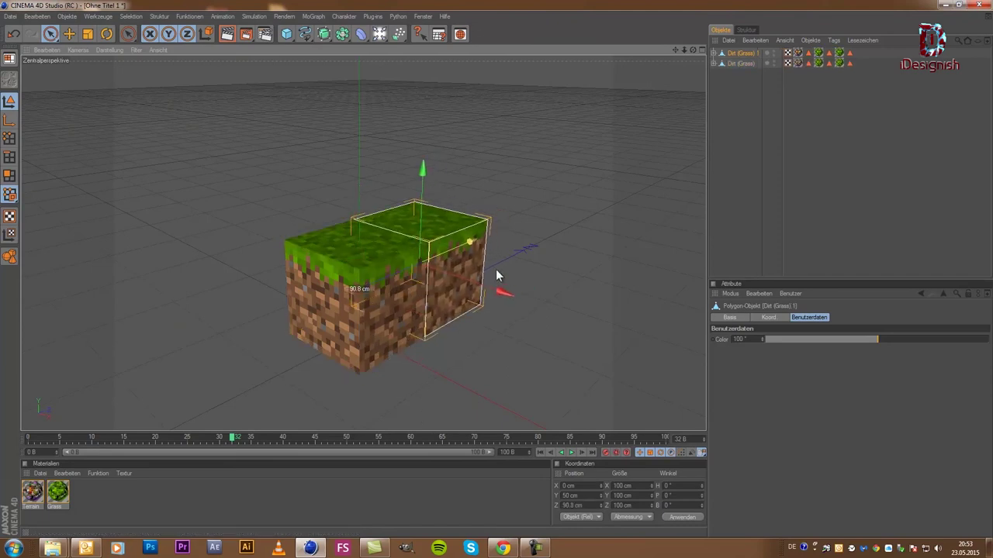
Add three more grass block copies, moving them left along X and back along Z.
{"action": "key", "text": "ctrl+c"}
{"action": "key", "text": "ctrl+v"}
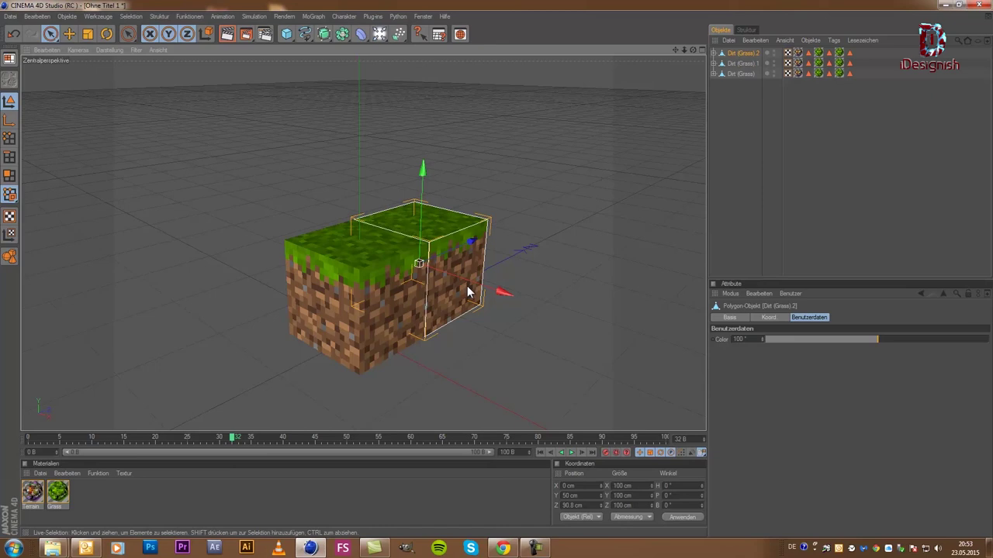
{"action": "left_click_drag", "start_coordinate": [468, 292], "coordinate": [494, 268]}
{"action": "key", "text": "ctrl+c"}
{"action": "key", "text": "ctrl+v"}
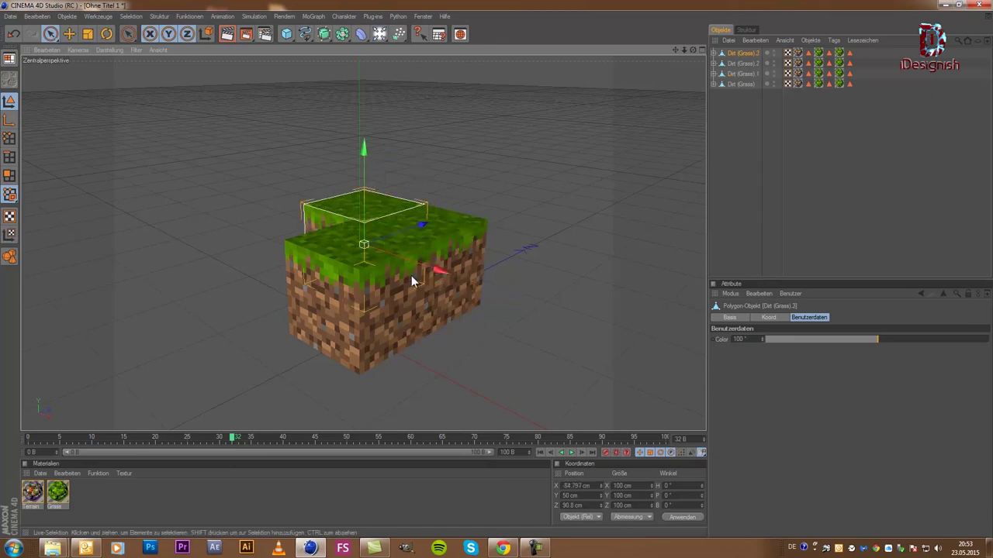
{"action": "left_click_drag", "start_coordinate": [412, 275], "coordinate": [497, 269]}
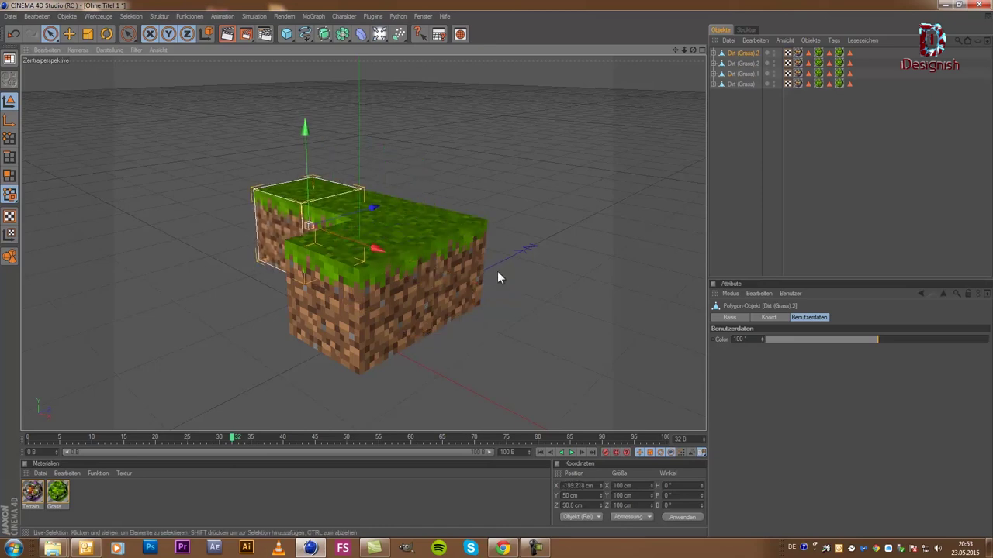
{"action": "key", "text": "ctrl+c"}
{"action": "key", "text": "ctrl+v"}
{"action": "left_click_drag", "start_coordinate": [335, 218], "coordinate": [496, 275]}
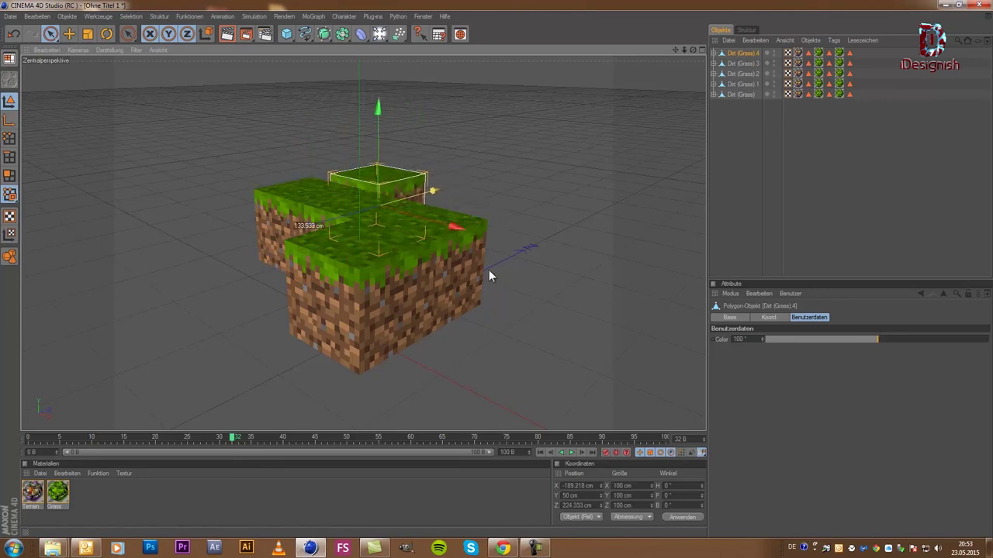
Add the remaining grass block copies along X and Z to finish the eight-block platform.
{"action": "key", "text": "ctrl+c"}
{"action": "key", "text": "ctrl+v"}
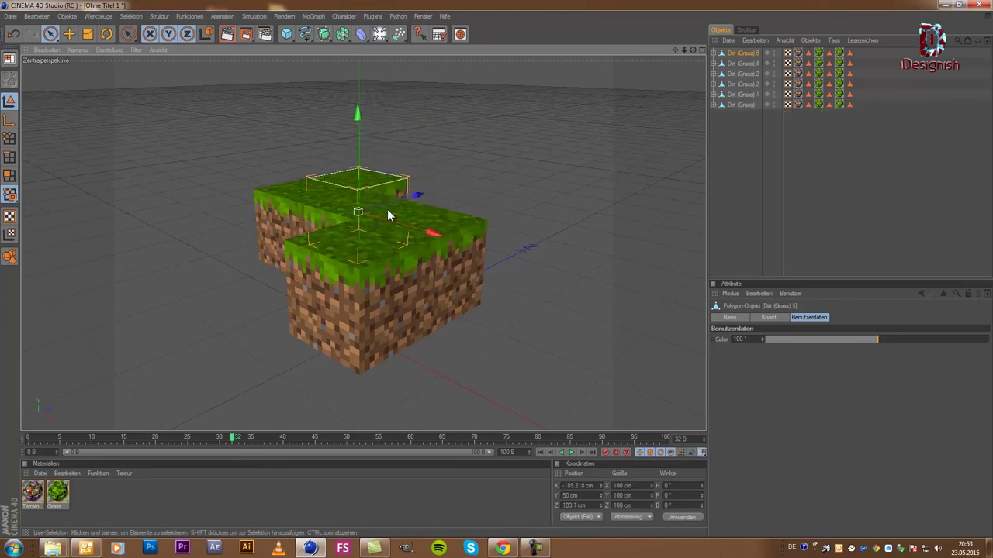
{"action": "left_click_drag", "start_coordinate": [388, 207], "coordinate": [496, 268]}
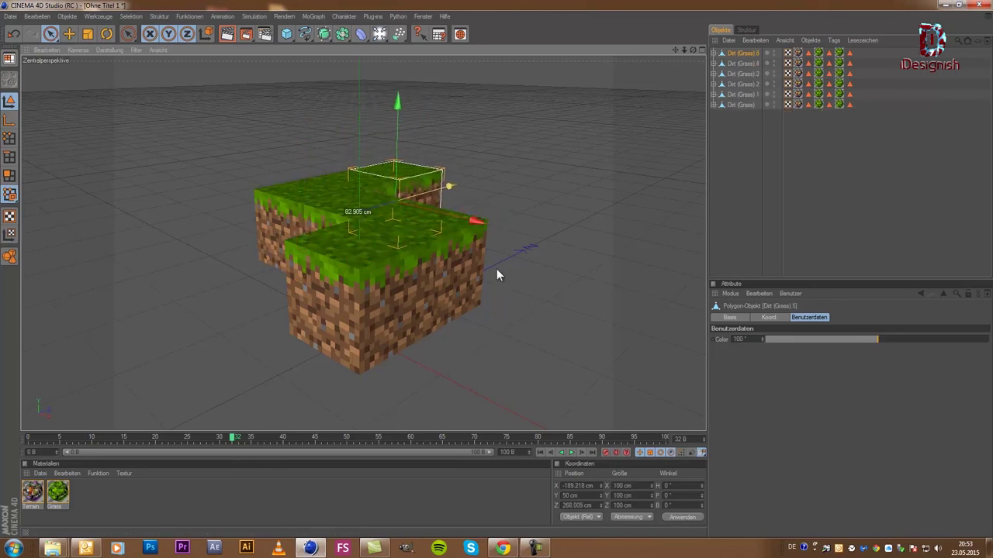
{"action": "left_click_drag", "start_coordinate": [455, 220], "coordinate": [496, 270]}
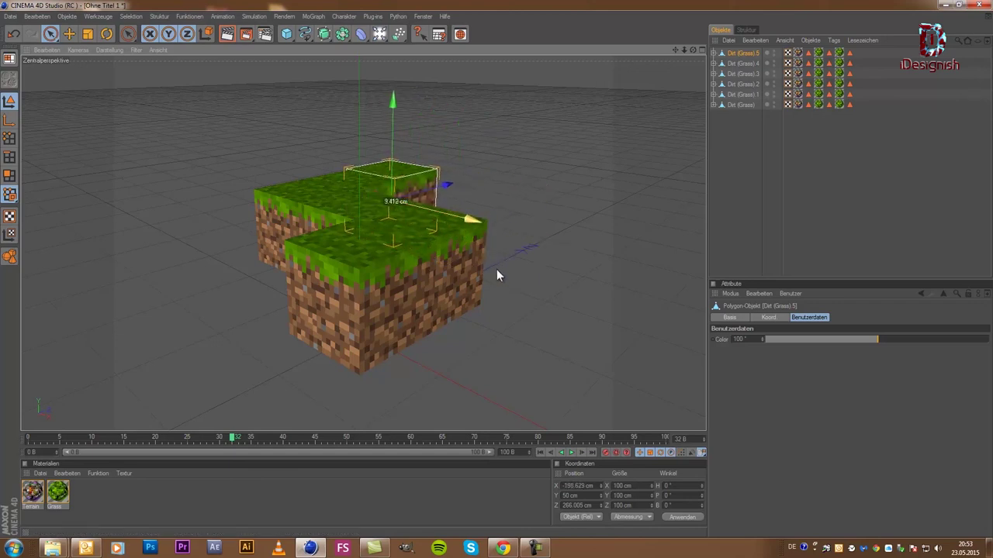
{"action": "left_click_drag", "start_coordinate": [455, 220], "coordinate": [495, 270], "text": "ctrl"}
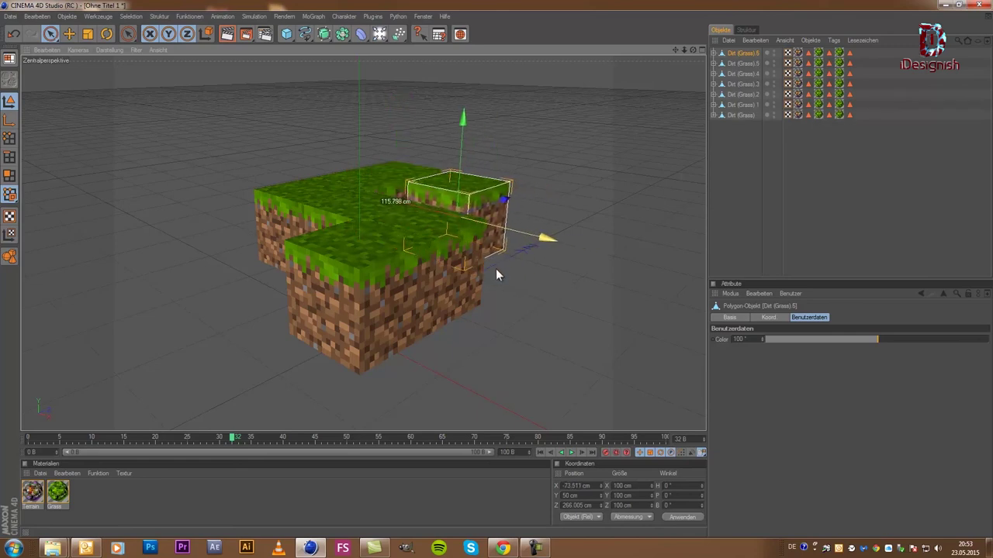
{"action": "left_click_drag", "start_coordinate": [495, 269], "coordinate": [496, 269]}
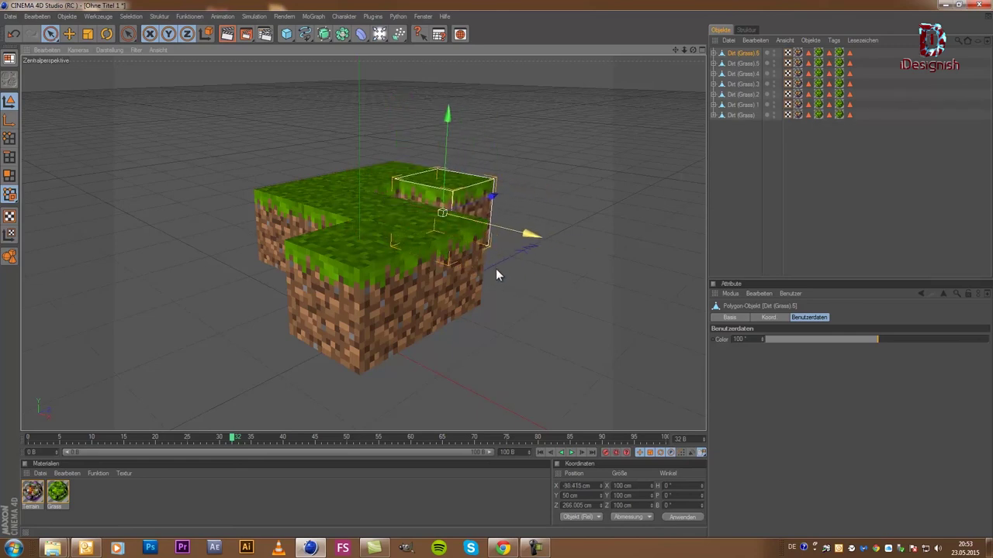
{"action": "left_click_drag", "start_coordinate": [509, 228], "coordinate": [496, 272], "text": "ctrl"}
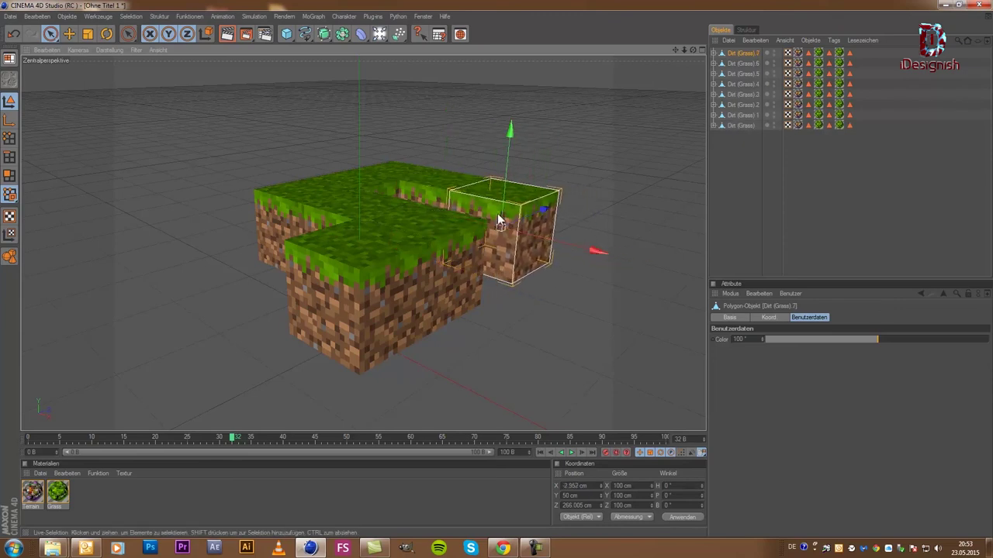
{"action": "left_click_drag", "start_coordinate": [534, 219], "coordinate": [495, 268]}
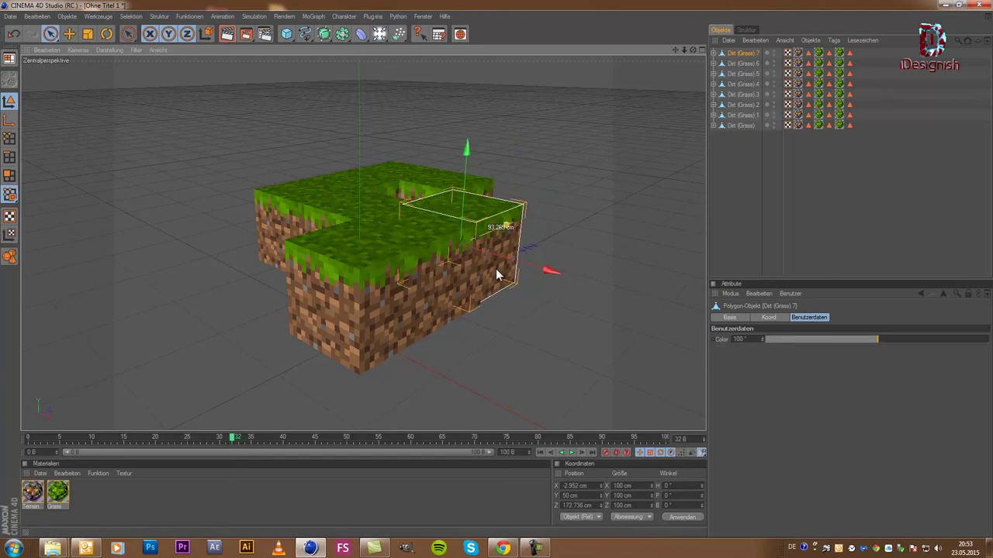
Browse the pack's content library down to the Plants folder.
{"action": "left_click", "coordinate": [461, 35]}
{"action": "left_click", "coordinate": [121, 165]}
{"action": "scroll", "coordinate": [125, 168], "scroll_direction": "down", "scroll_amount": 5}
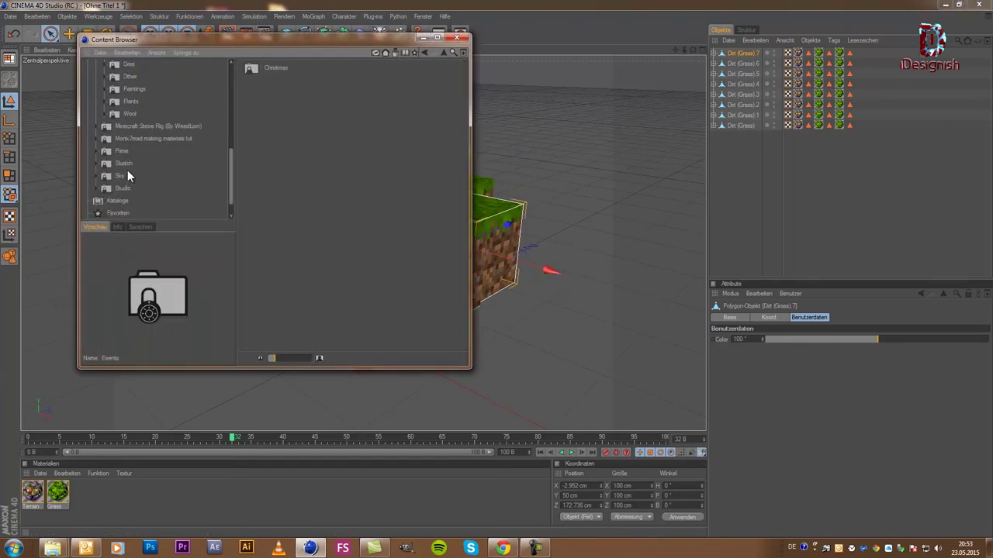
{"action": "left_click", "coordinate": [126, 154]}
{"action": "left_click", "coordinate": [126, 163]}
{"action": "left_click", "coordinate": [130, 152]}
{"action": "left_click", "coordinate": [129, 163]}
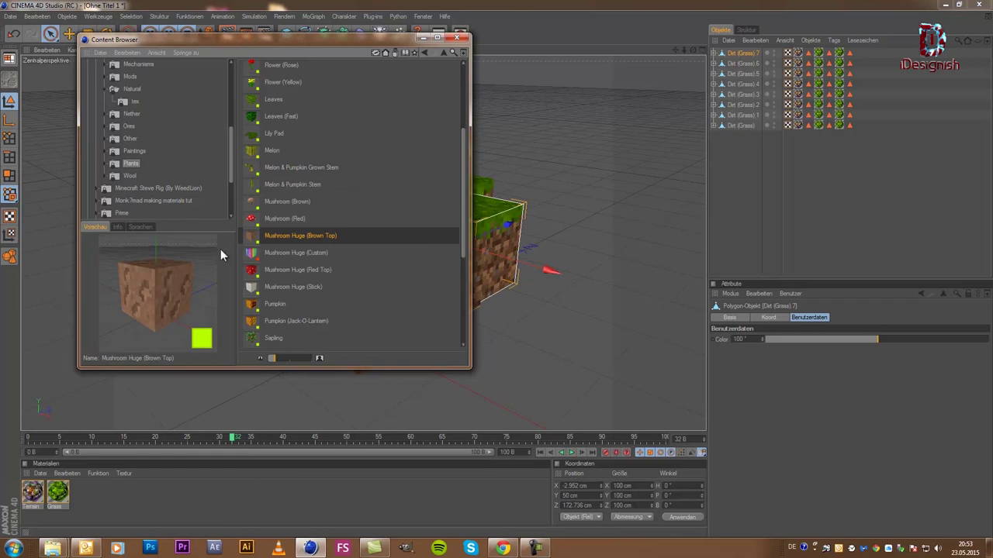
Compare the mushroom items, then load Mushroom Huge (Brown Top) into the scene.
{"action": "left_click", "coordinate": [306, 271]}
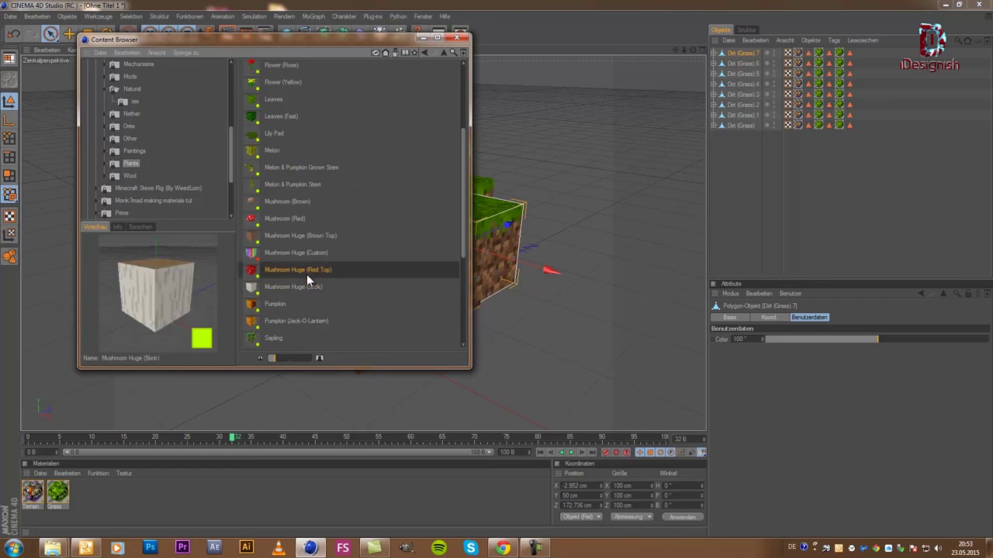
{"action": "left_click", "coordinate": [306, 251]}
{"action": "right_click", "coordinate": [304, 245]}
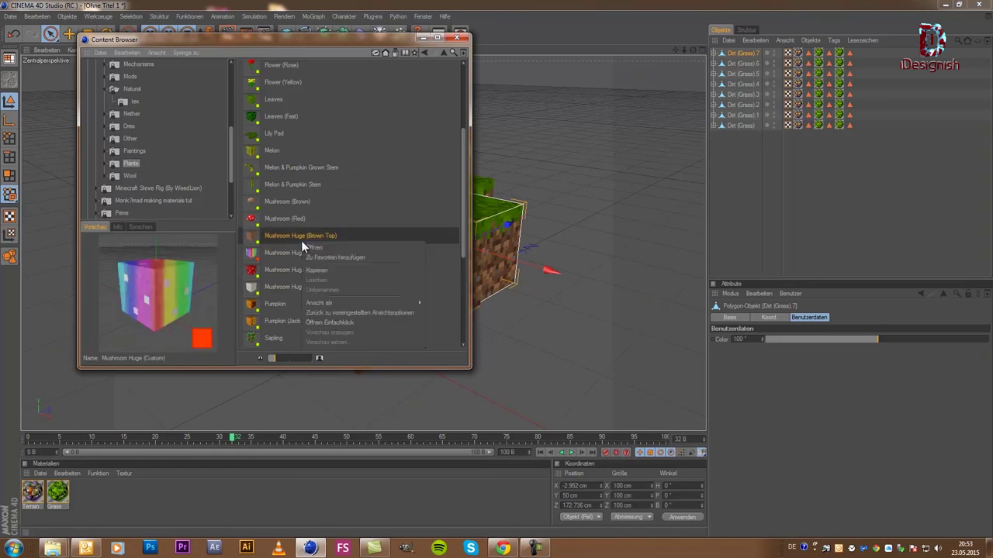
{"action": "left_click", "coordinate": [285, 231]}
{"action": "left_click", "coordinate": [273, 200]}
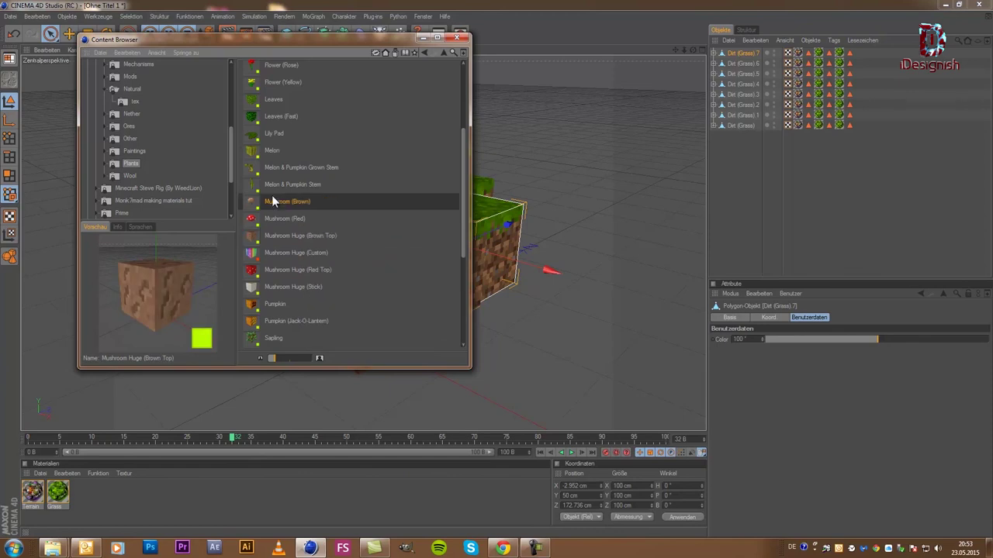
{"action": "left_click", "coordinate": [289, 287]}
{"action": "left_click", "coordinate": [295, 319]}
{"action": "left_click", "coordinate": [285, 270]}
{"action": "left_click", "coordinate": [281, 235]}
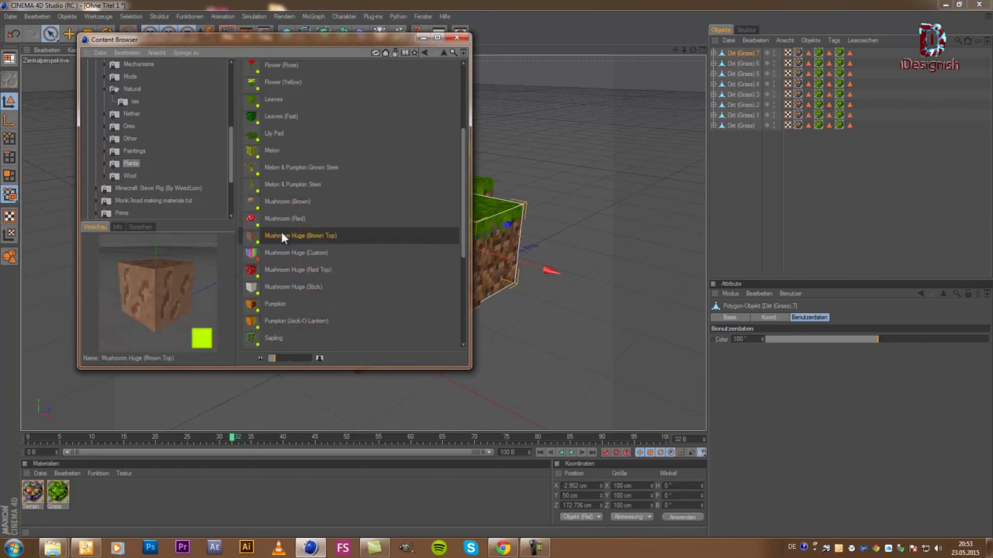
{"action": "double_click", "coordinate": [281, 236]}
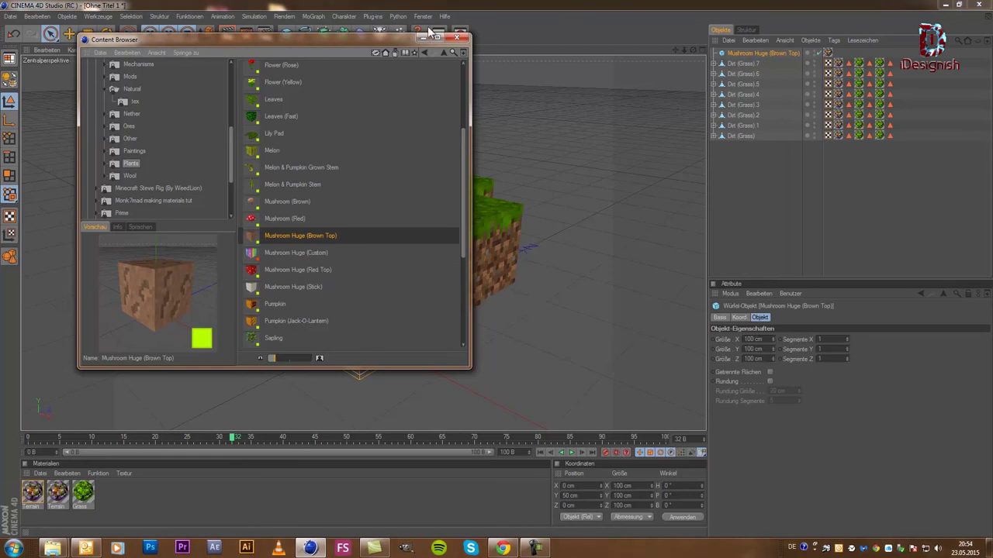
Move the brown mushroom block onto the grass platform, raised slightly.
{"action": "left_click", "coordinate": [458, 37]}
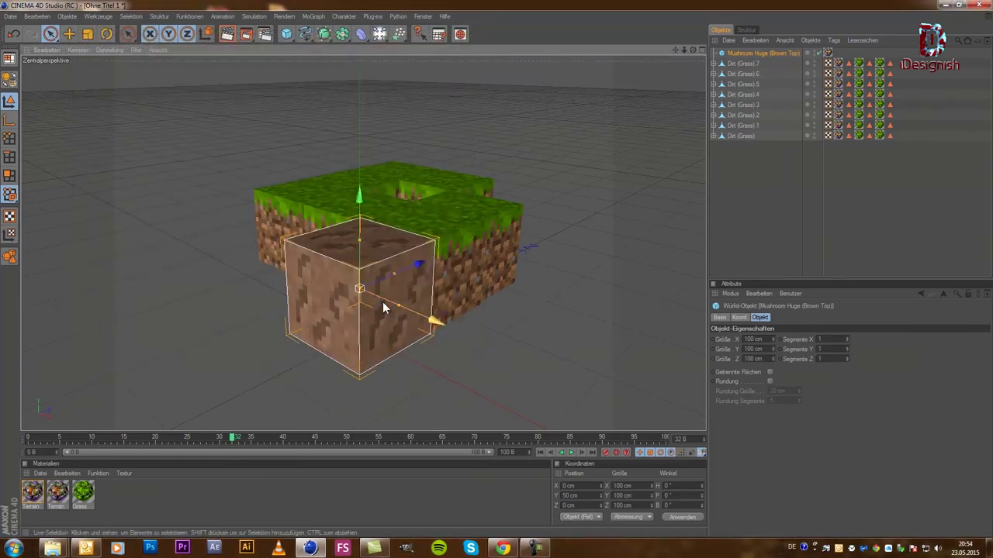
{"action": "left_click_drag", "start_coordinate": [410, 269], "coordinate": [496, 269]}
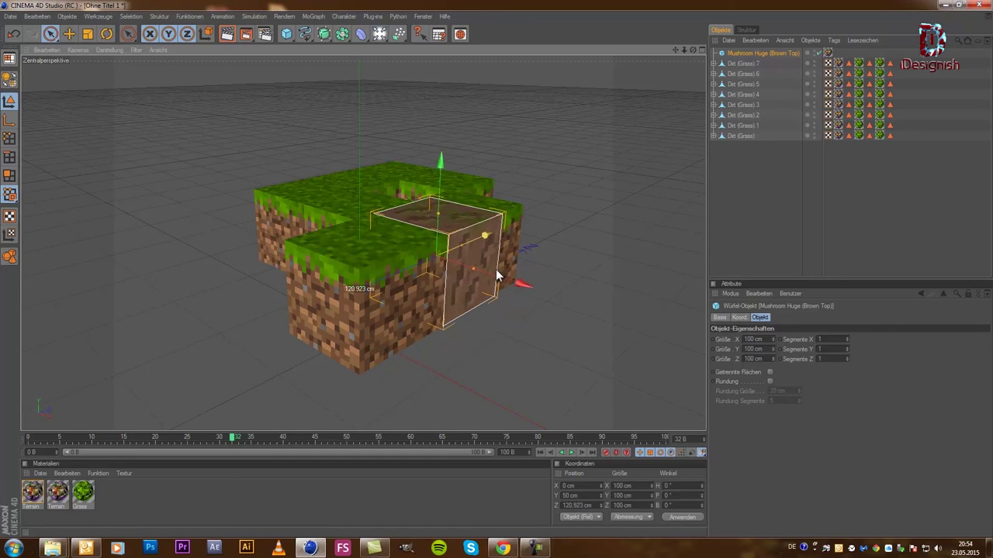
{"action": "left_click_drag", "start_coordinate": [438, 203], "coordinate": [437, 200]}
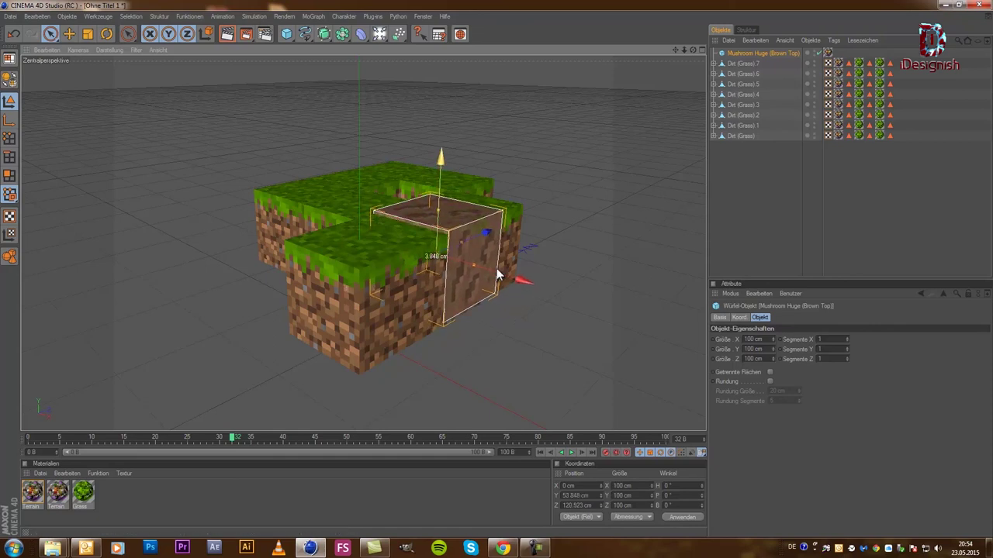
Paste mushroom block copies and stack one on top of another along Y.
{"action": "key", "text": "ctrl+c"}
{"action": "key", "text": "ctrl+v"}
{"action": "mouse_move", "coordinate": [495, 269]}
{"action": "left_mouse_down"}
{"action": "mouse_move", "coordinate": [515, 267]}
{"action": "mouse_move", "coordinate": [497, 268]}
{"action": "left_mouse_up"}
{"action": "key", "text": "ctrl+c"}
{"action": "key", "text": "ctrl+v"}
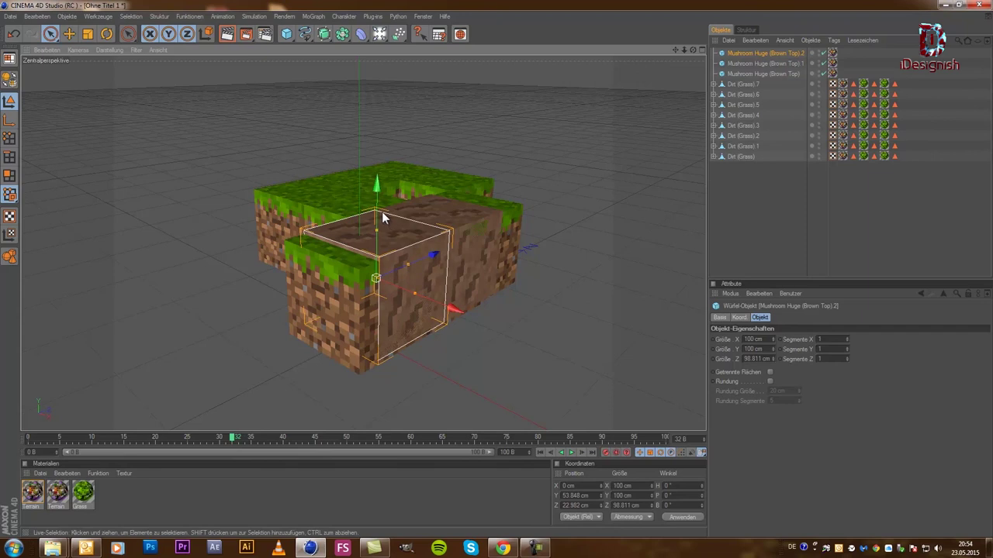
{"action": "left_click_drag", "start_coordinate": [382, 212], "coordinate": [496, 269]}
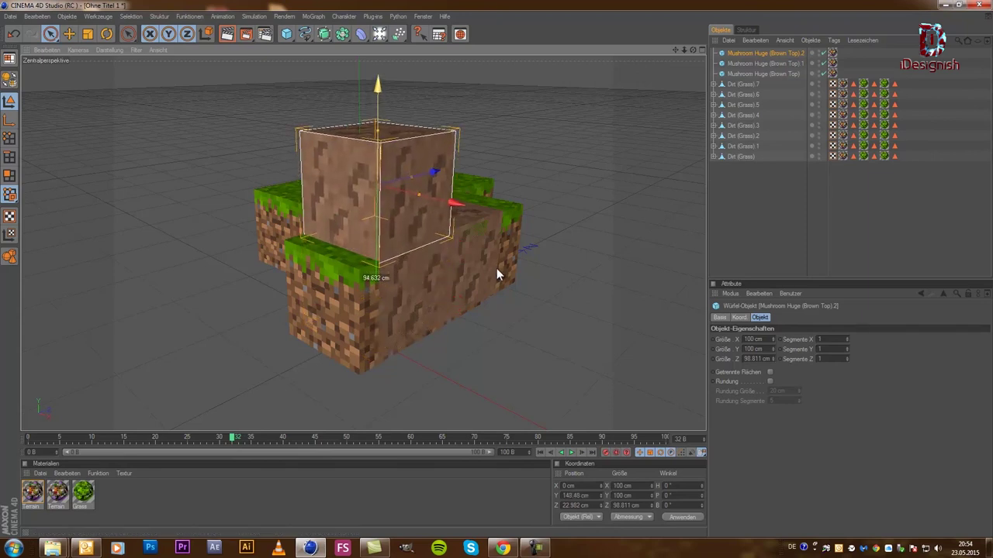
{"action": "left_click_drag", "start_coordinate": [497, 268], "coordinate": [458, 213]}
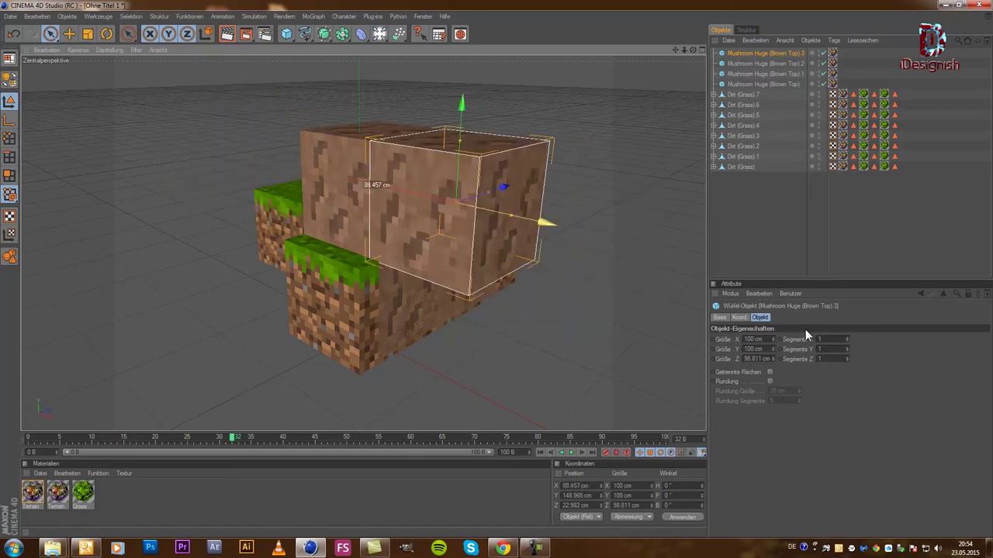